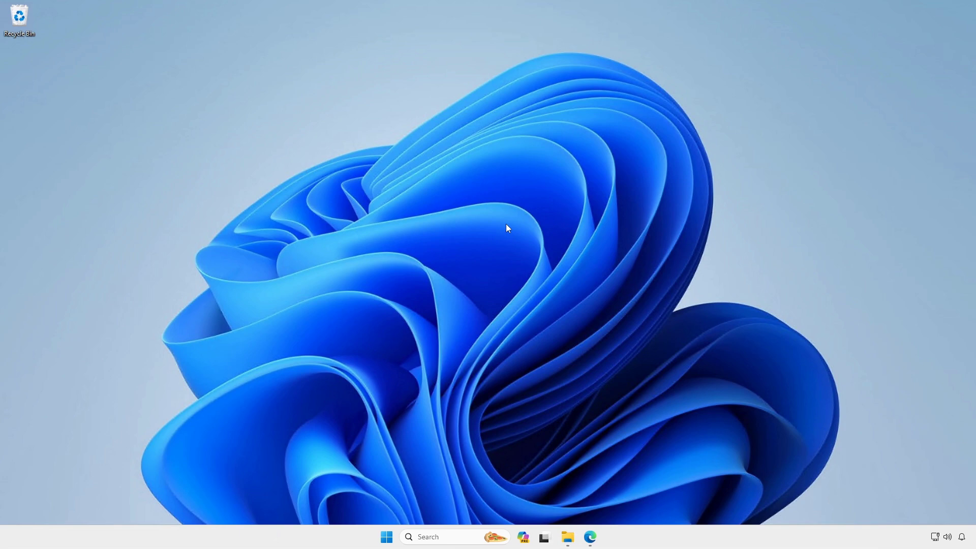
- Launch the Adobe Audition 2024 (v24.0.3) Set-up installer from its File Explorer folder
{"action": "left_click", "coordinate": [568, 536]}
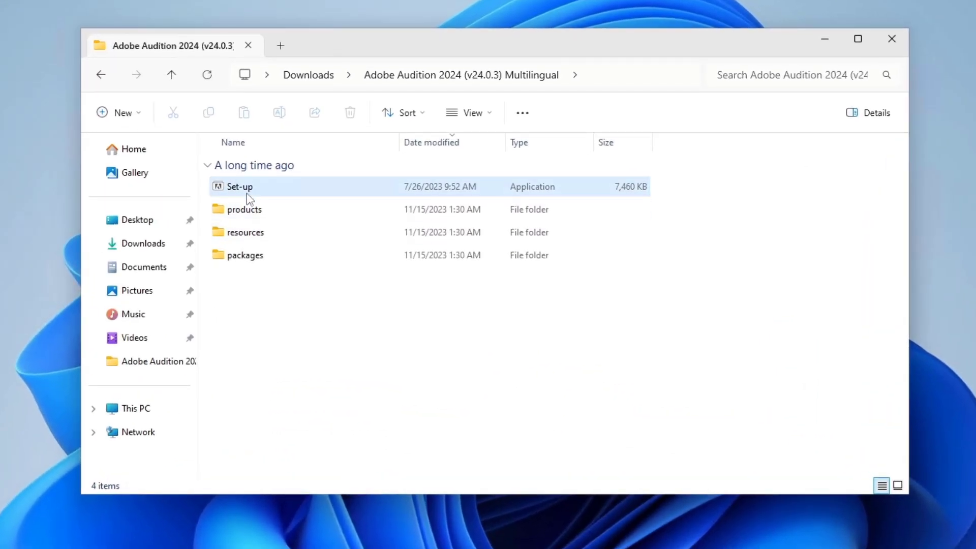
{"action": "double_click", "coordinate": [248, 194]}
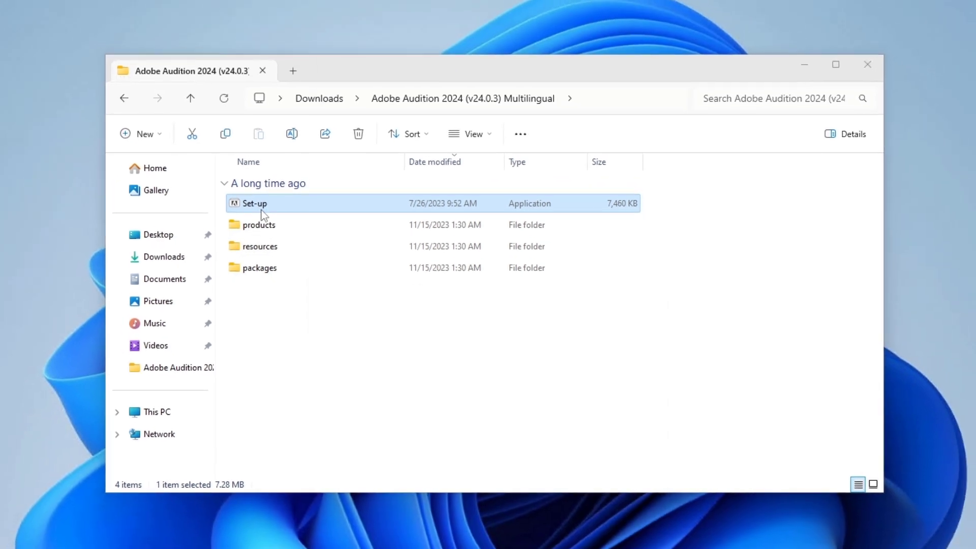
{"action": "left_click", "coordinate": [803, 66]}
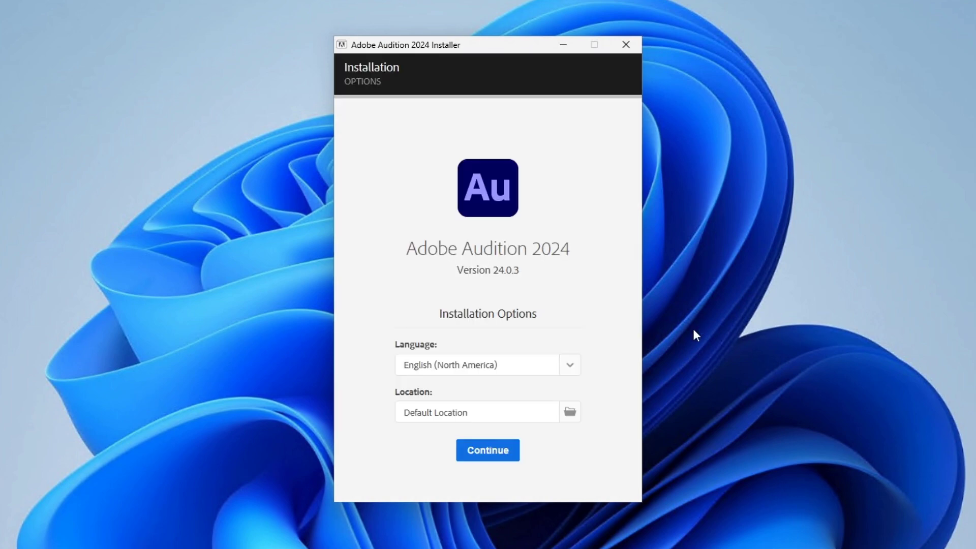
- Install with English (North America) and Default Location; it fails with error 195 requiring AVX2
{"action": "left_click", "coordinate": [480, 453]}
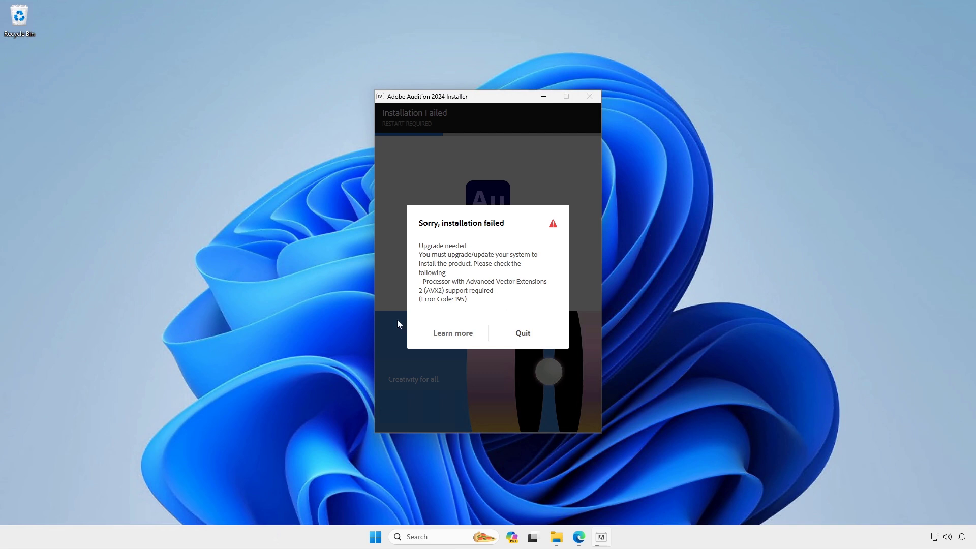
{"action": "right_click", "coordinate": [374, 537]}
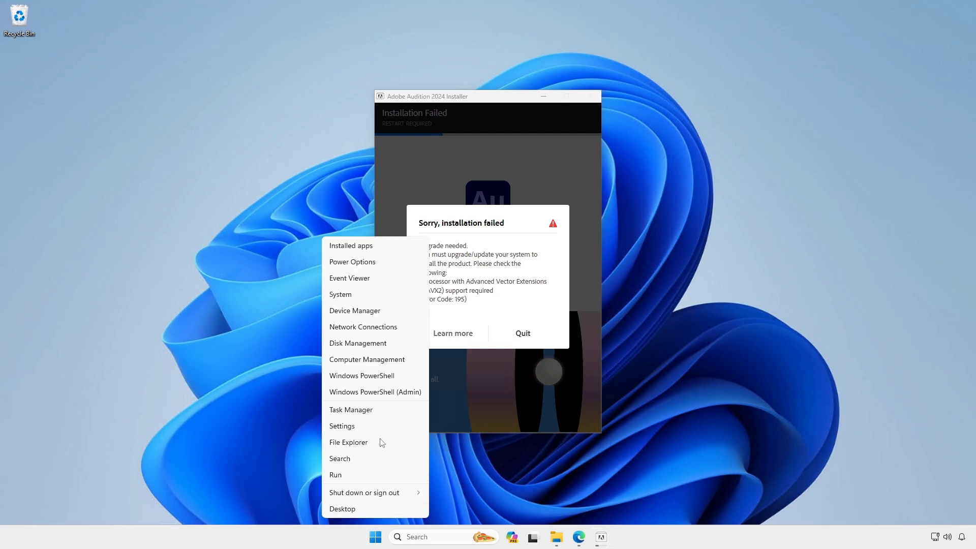
{"action": "left_click", "coordinate": [366, 413]}
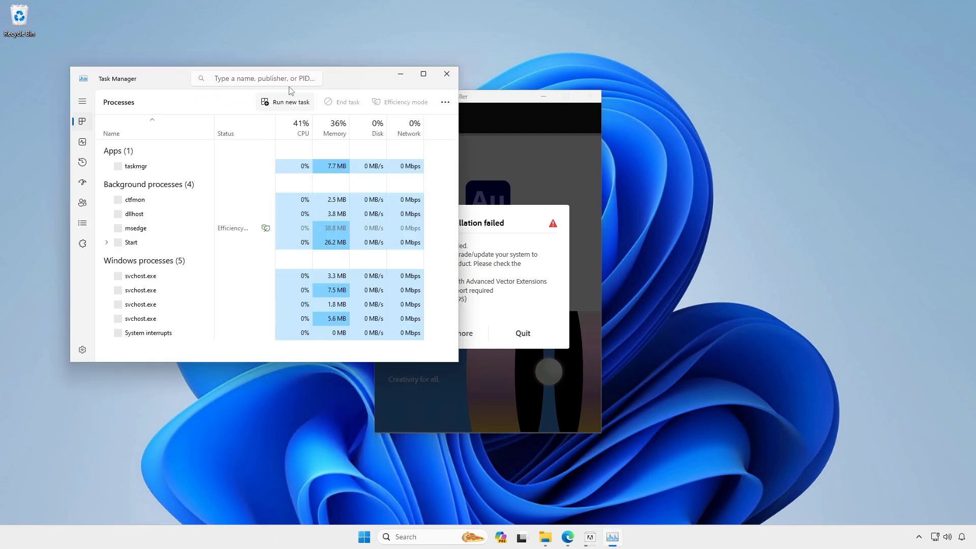
{"action": "left_click_drag", "start_coordinate": [163, 81], "coordinate": [384, 129]}
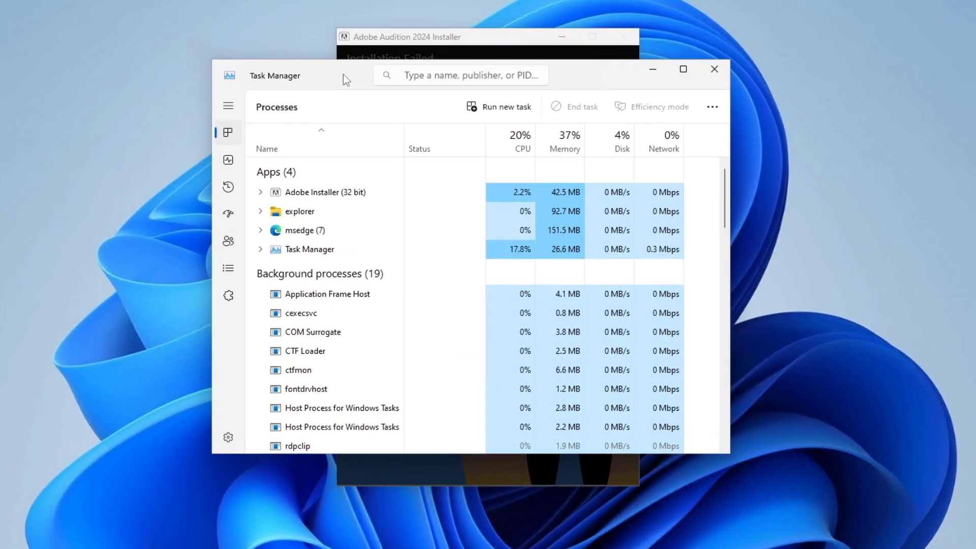
{"action": "left_click", "coordinate": [218, 152]}
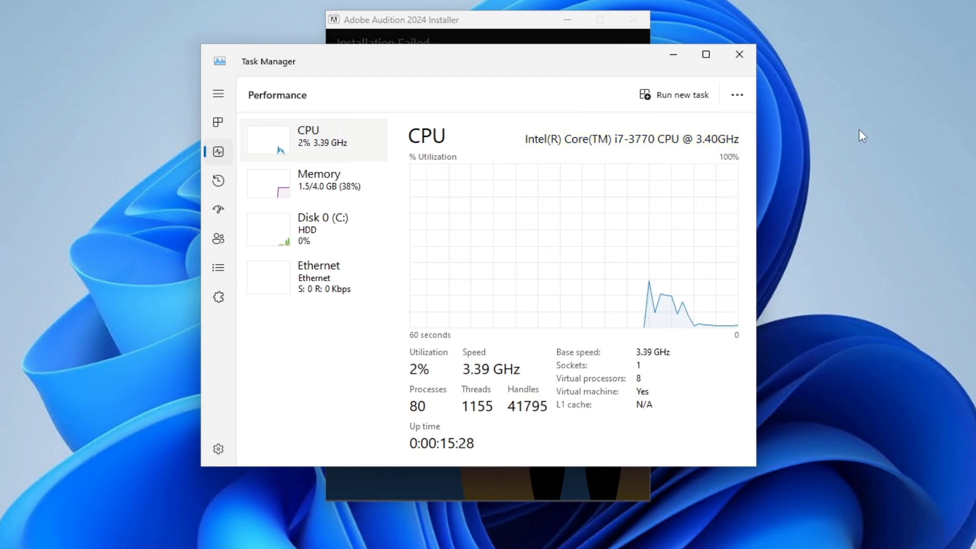
{"action": "left_click", "coordinate": [739, 54]}
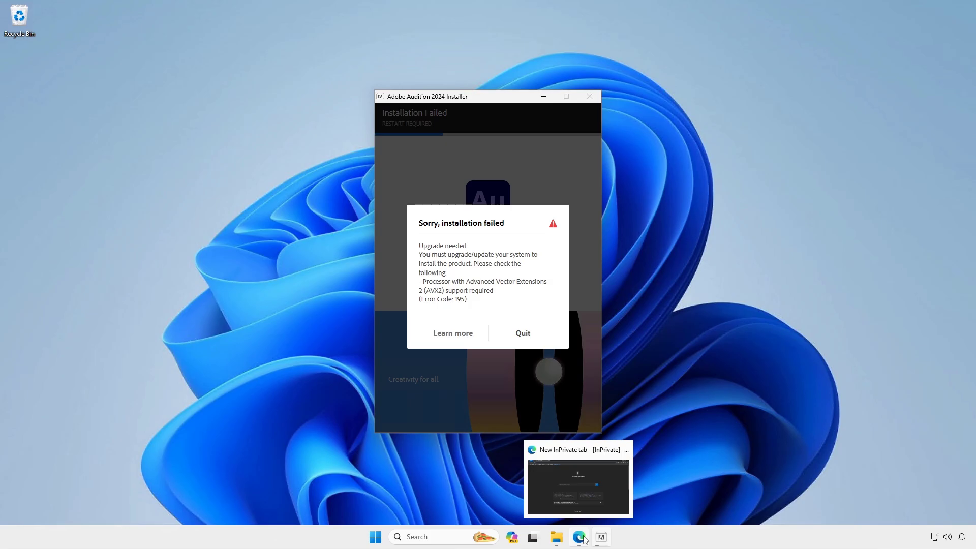
- Search Bing for 'core i7 3770' and open Intel's Core i7-3770 specifications page
{"action": "left_click", "coordinate": [585, 538]}
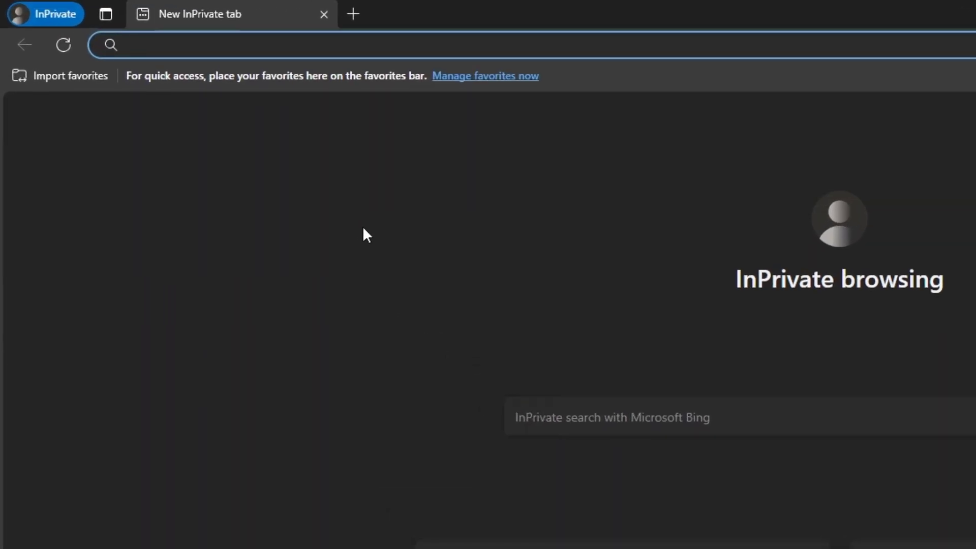
{"action": "type", "text": "core i"}
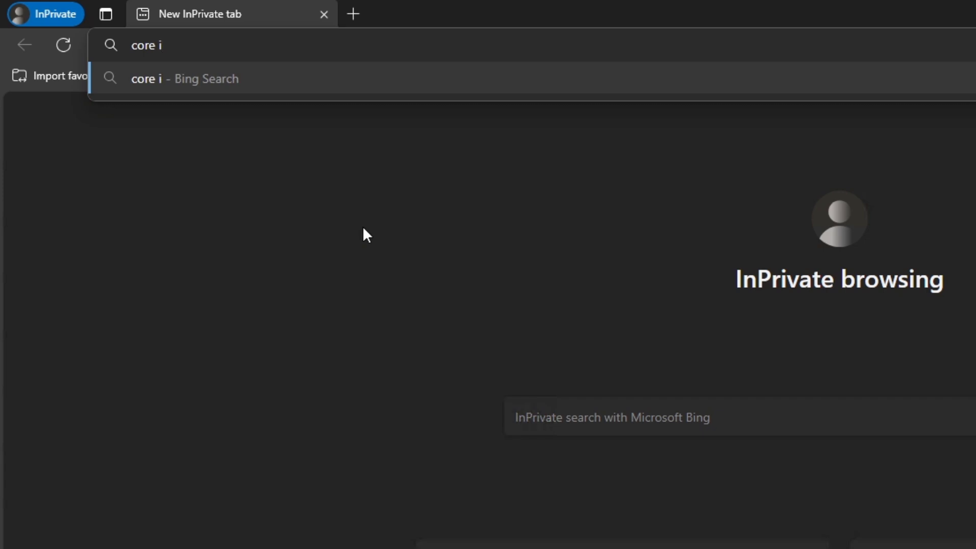
{"action": "type", "text": "7 "}
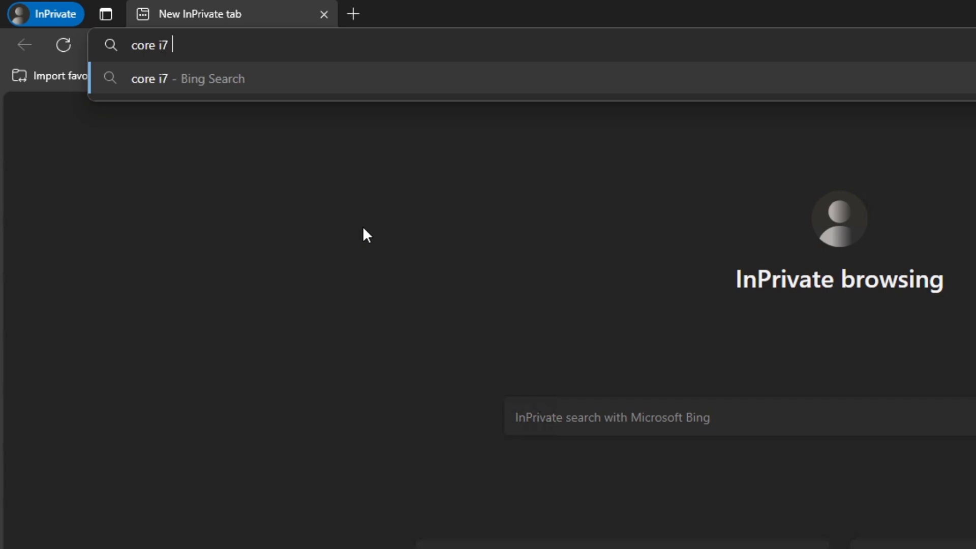
{"action": "type", "text": "3770"}
{"action": "key", "text": "Return"}
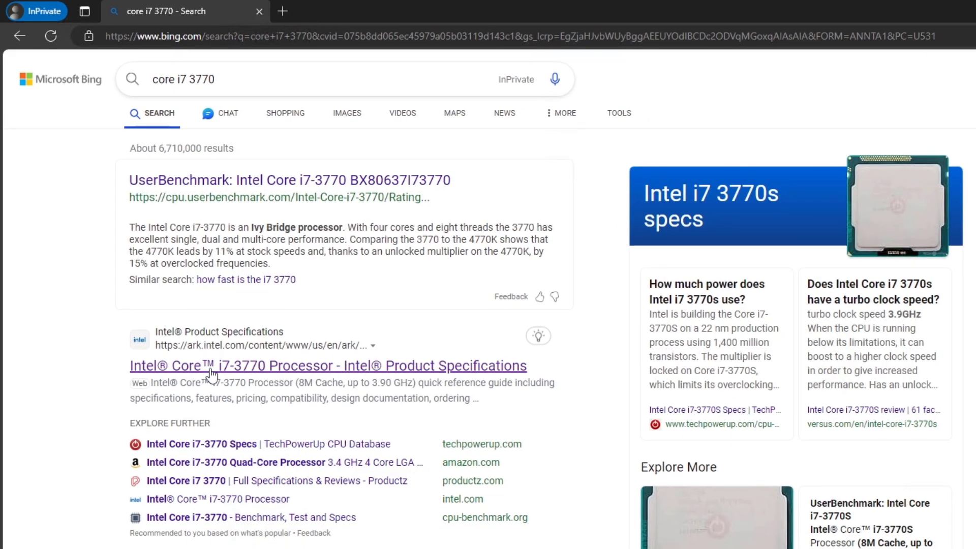
{"action": "left_click", "coordinate": [211, 373]}
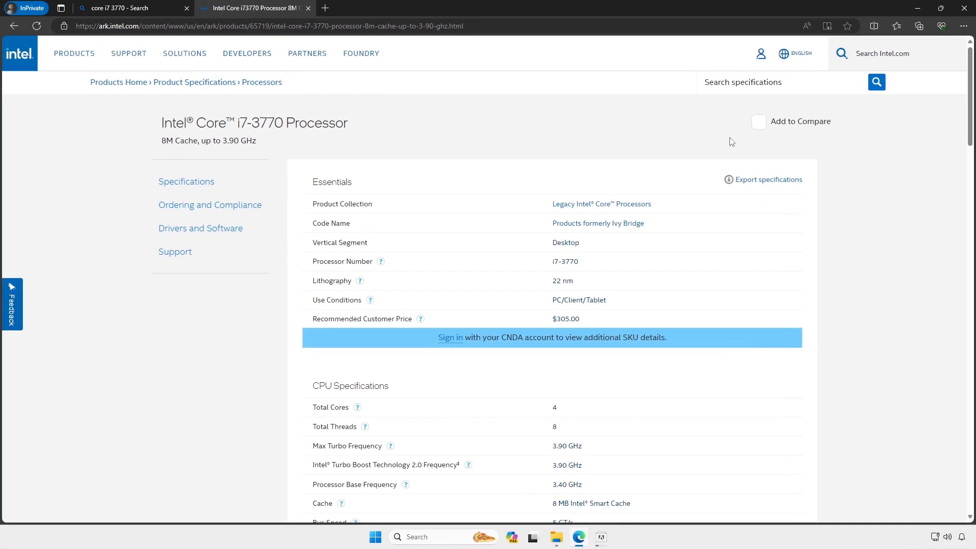
- Find 'AVX' on the spec page, confirming the extensions are SSE4.1, SSE4.2 and AVX only
{"action": "left_click_drag", "start_coordinate": [579, 261], "coordinate": [554, 263]}
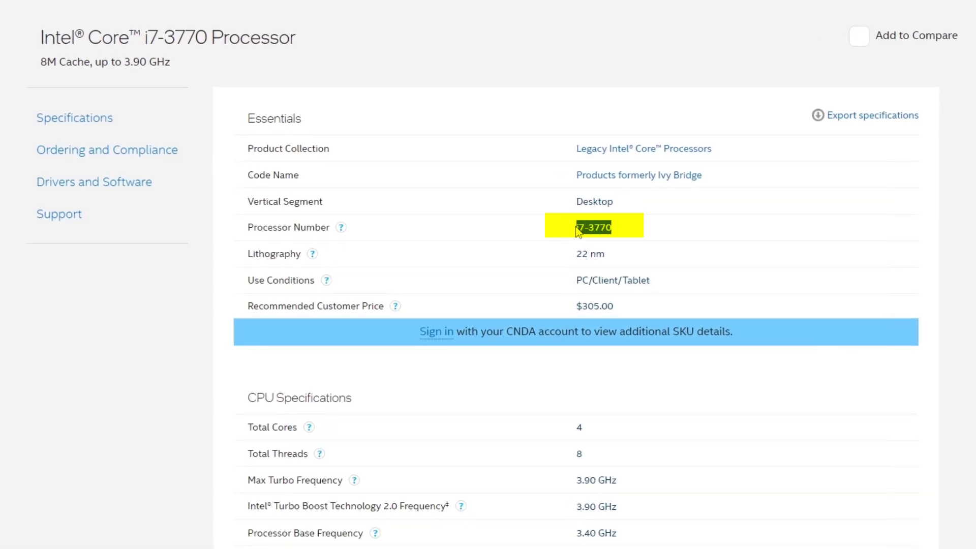
{"action": "left_click", "coordinate": [660, 230]}
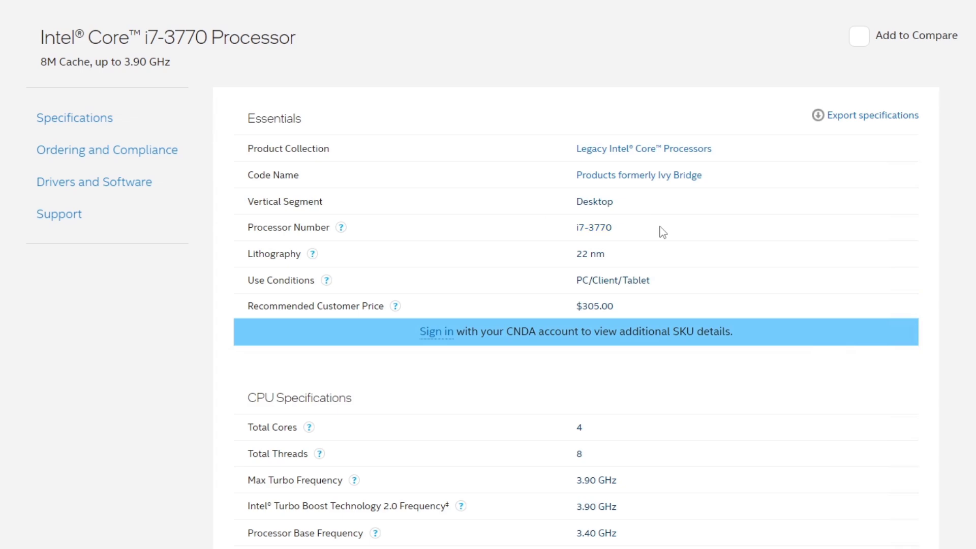
{"action": "left_click", "coordinate": [963, 27]}
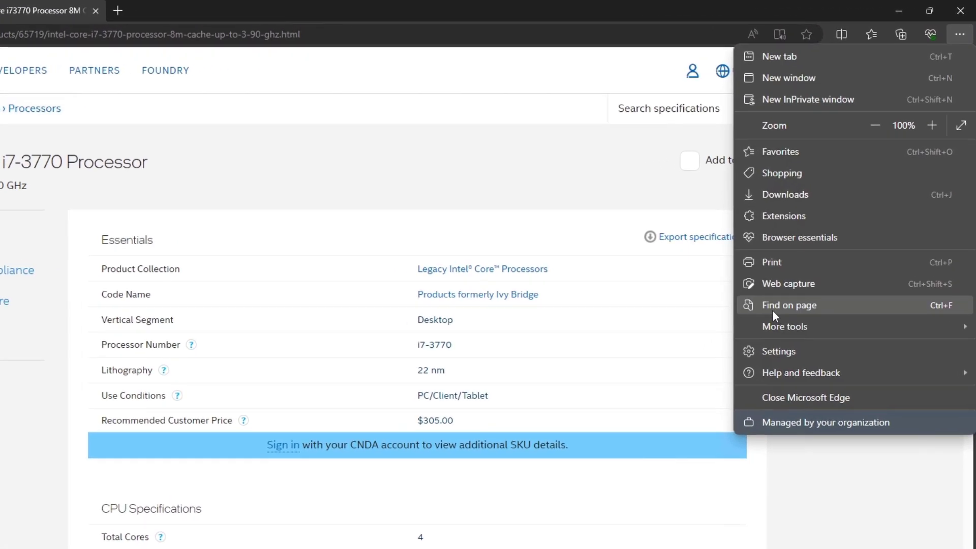
{"action": "left_click", "coordinate": [809, 244]}
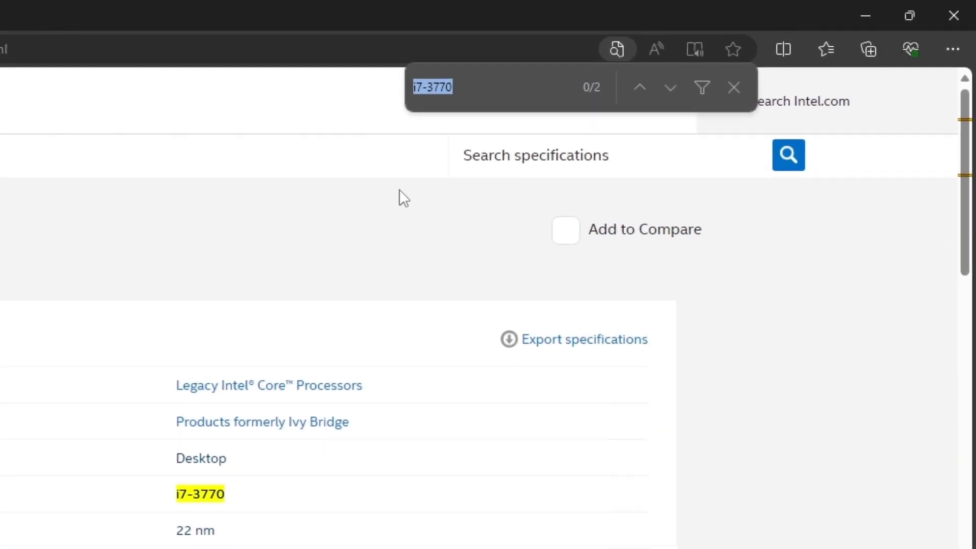
{"action": "key", "text": "BackSpace"}
{"action": "type", "text": "AVX"}
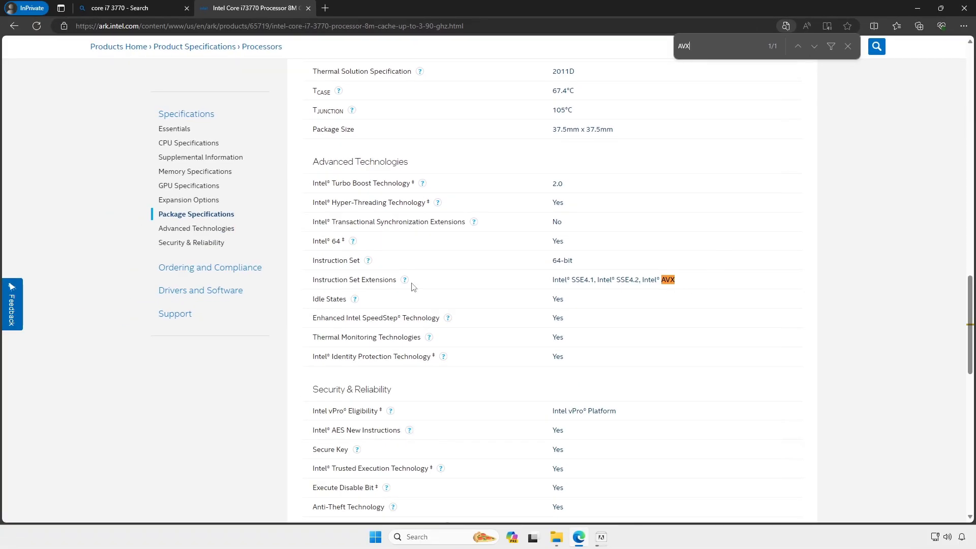
{"action": "left_click_drag", "start_coordinate": [311, 282], "coordinate": [402, 280]}
{"action": "left_click_drag", "start_coordinate": [676, 280], "coordinate": [661, 280]}
{"action": "left_click", "coordinate": [703, 286]}
{"action": "left_click", "coordinate": [847, 46]}
{"action": "left_click", "coordinate": [771, 226]}
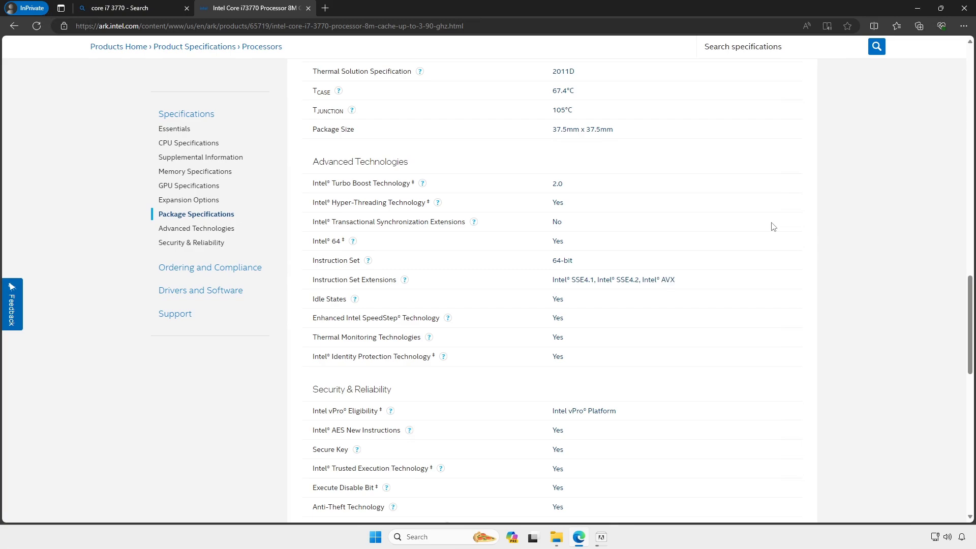
{"action": "left_click", "coordinate": [129, 15]}
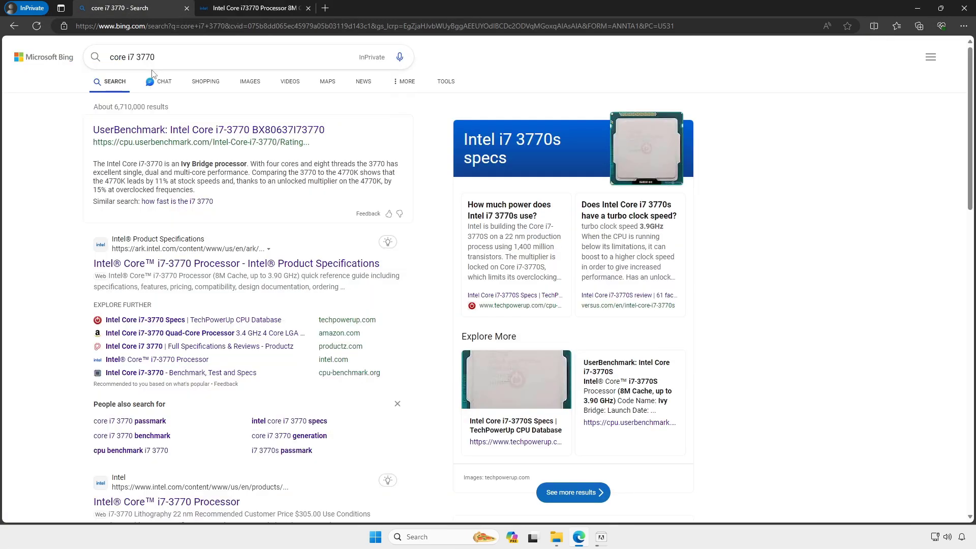
- Change the search to 'core i7 14th gen' and open Intel's Core i7-14700 specifications page
{"action": "double_click", "coordinate": [145, 57]}
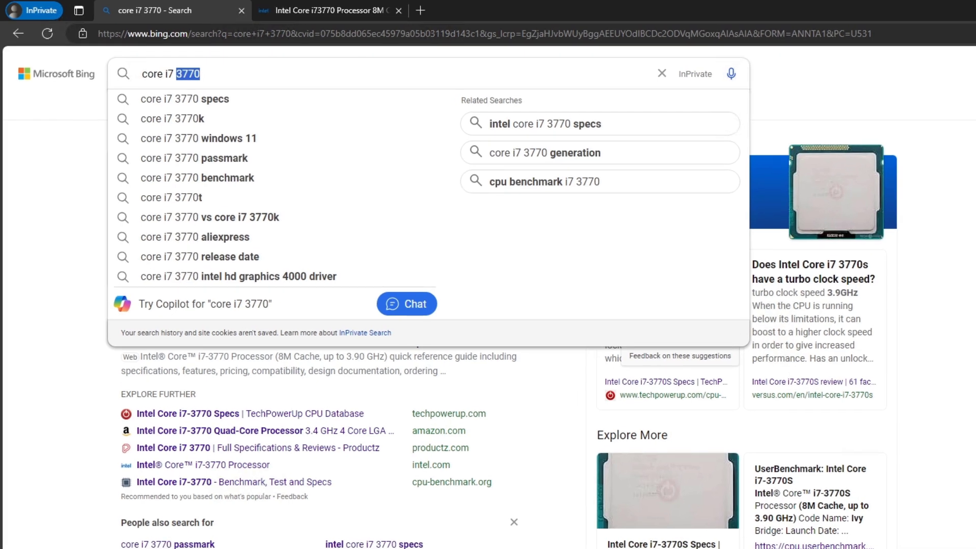
{"action": "type", "text": "4"}
{"action": "key", "text": "BackSpace"}
{"action": "type", "text": "14th gen"}
{"action": "key", "text": "Return"}
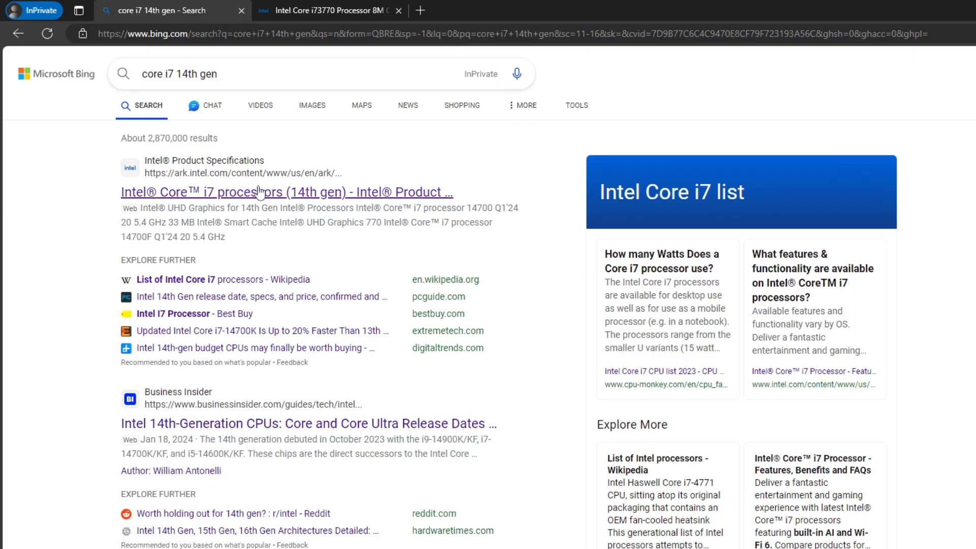
{"action": "left_click", "coordinate": [259, 192]}
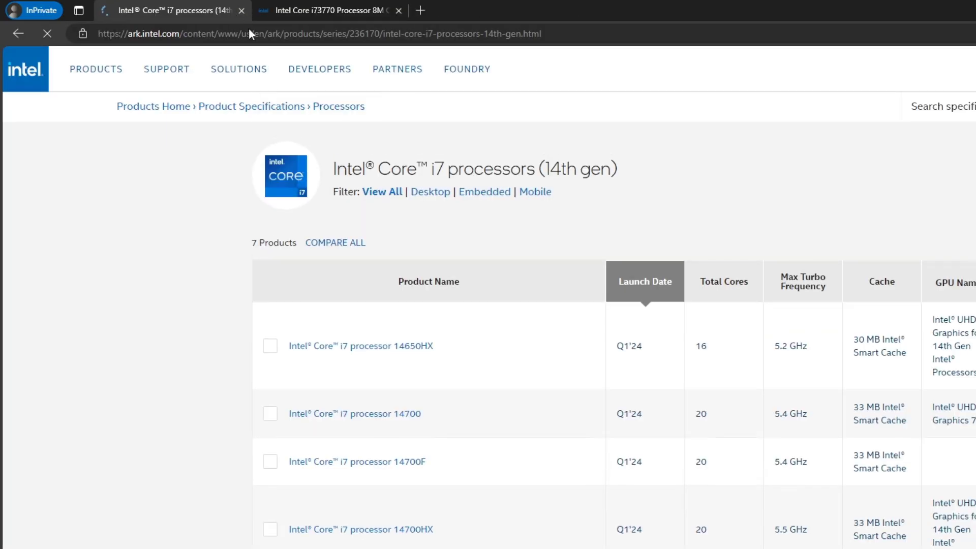
{"action": "left_click", "coordinate": [399, 414]}
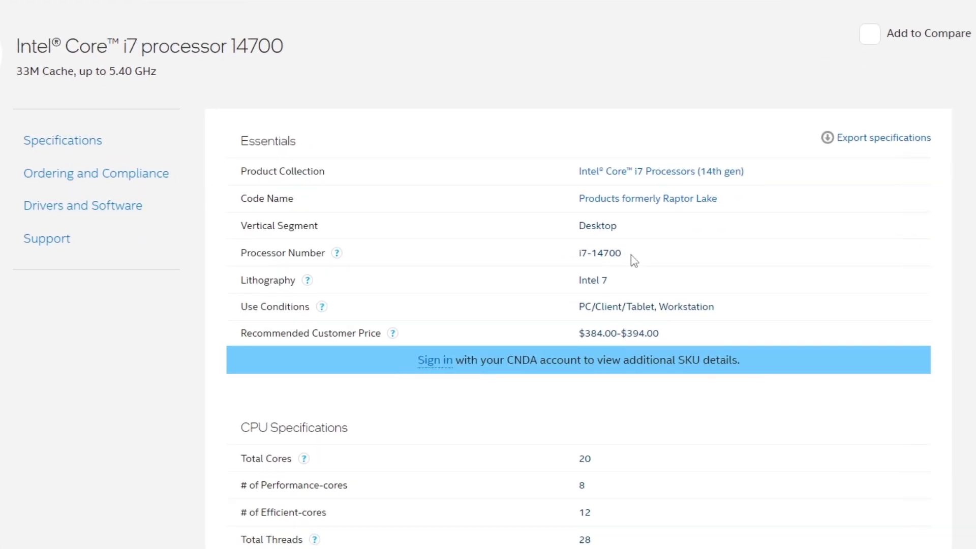
- Find 'avx' on the i7-14700 page, note AVX2 under Instruction Set Extensions, and close Edge
{"action": "left_click_drag", "start_coordinate": [634, 261], "coordinate": [576, 256]}
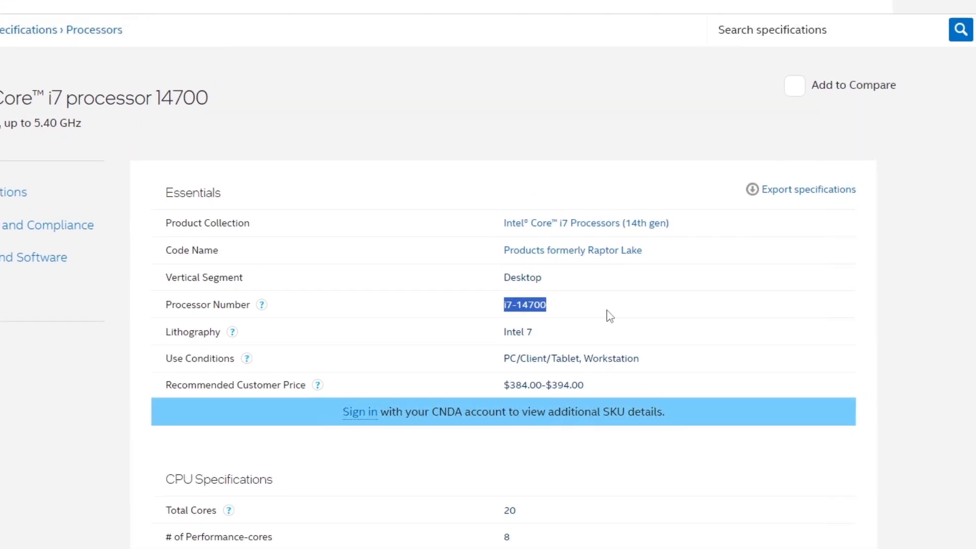
{"action": "left_click", "coordinate": [610, 316]}
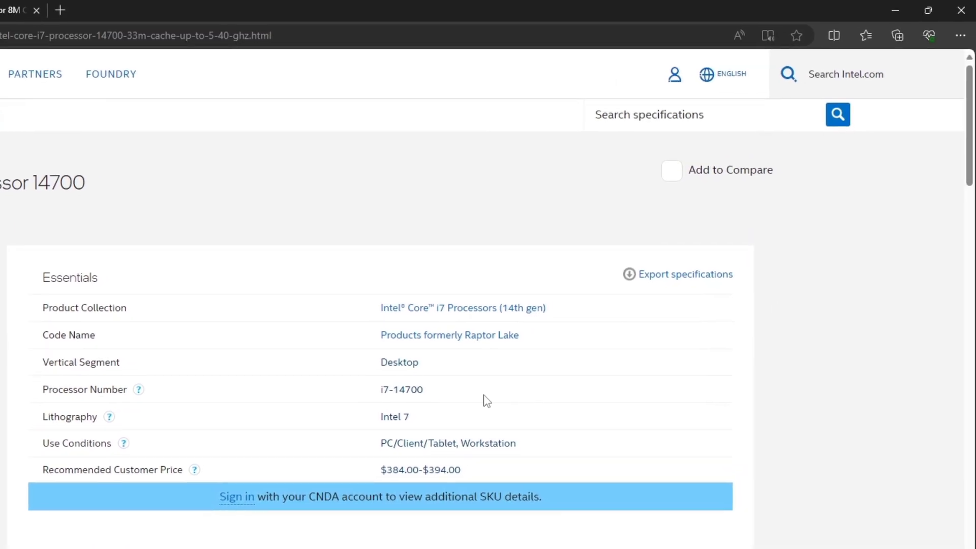
{"action": "left_click", "coordinate": [959, 36]}
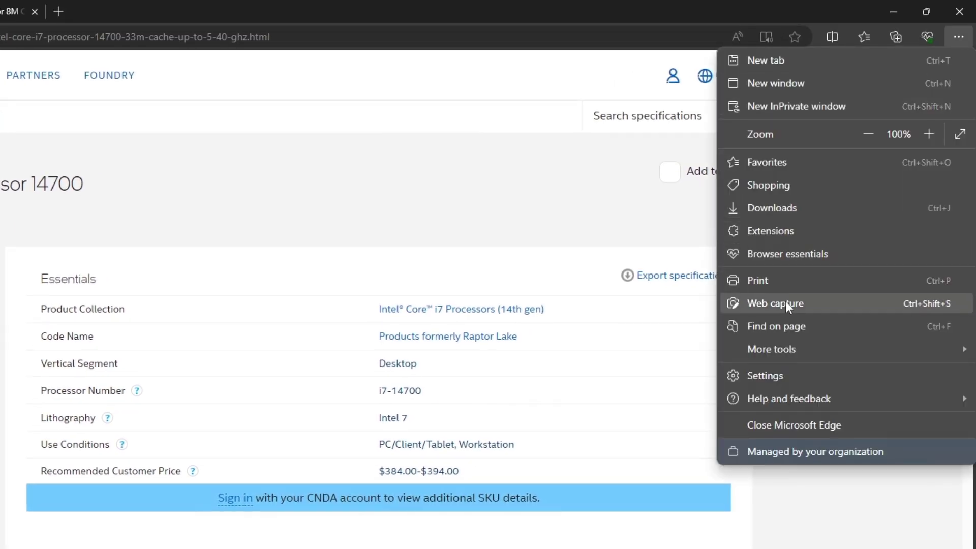
{"action": "left_click", "coordinate": [780, 323]}
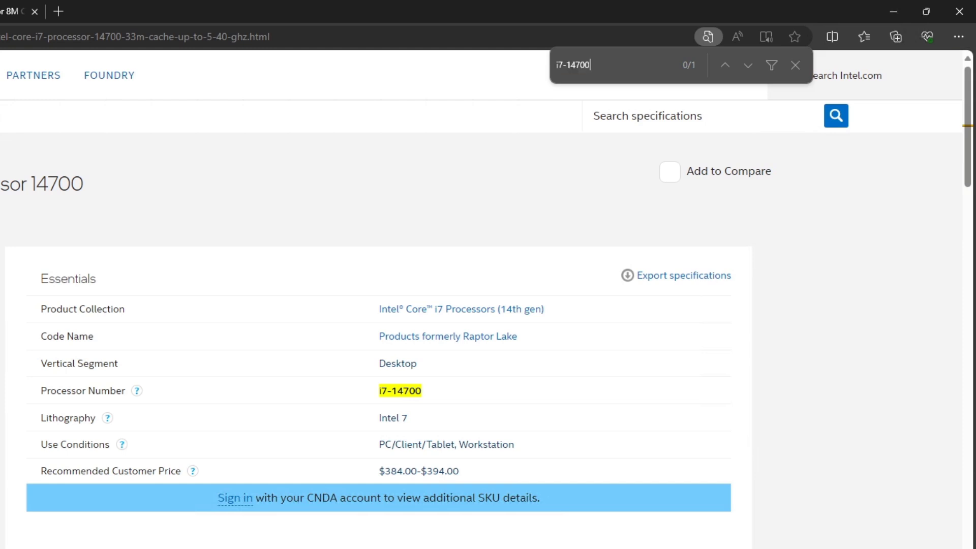
{"action": "key", "text": "BackSpace"}
{"action": "type", "text": "av"}
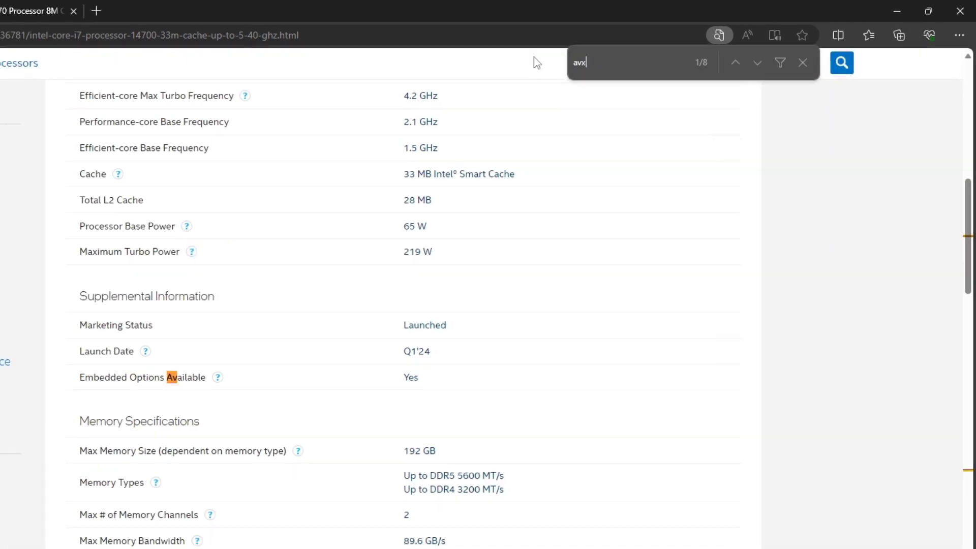
{"action": "type", "text": "x"}
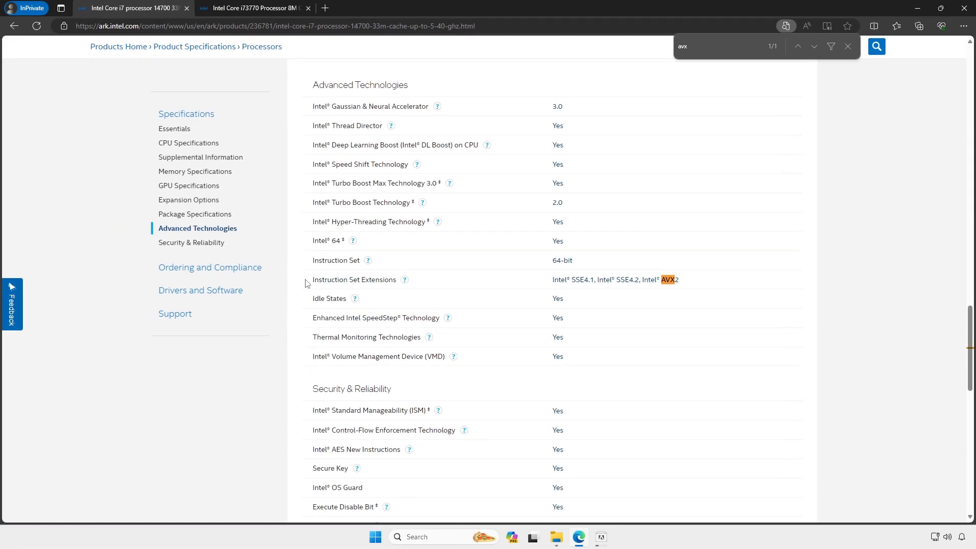
{"action": "left_click_drag", "start_coordinate": [307, 283], "coordinate": [401, 281]}
{"action": "left_click_drag", "start_coordinate": [706, 284], "coordinate": [664, 281]}
{"action": "left_click", "coordinate": [727, 283]}
{"action": "key", "text": "Escape"}
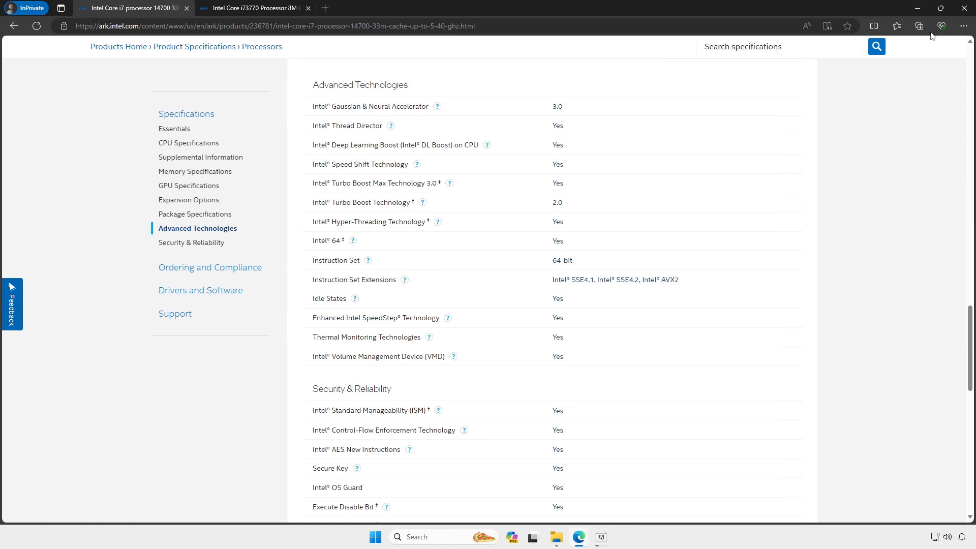
{"action": "left_click", "coordinate": [962, 8]}
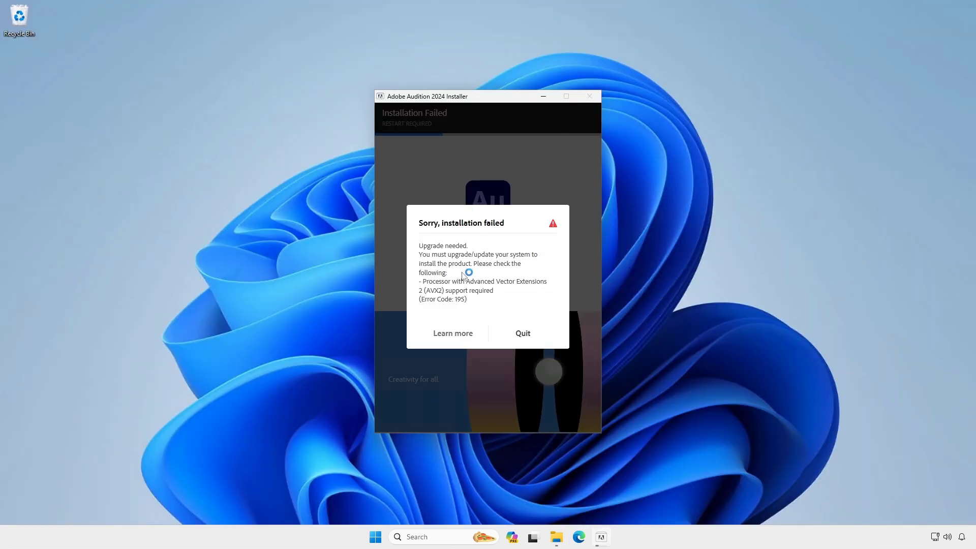
- Quit the failed installer and open products\AUDT\application.json in Notepad
{"action": "left_click", "coordinate": [523, 333]}
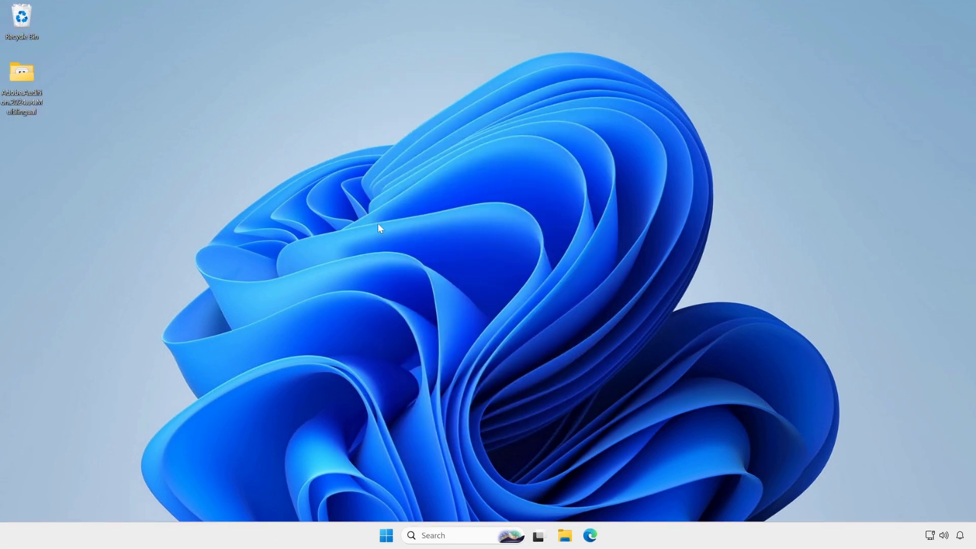
{"action": "double_click", "coordinate": [24, 71]}
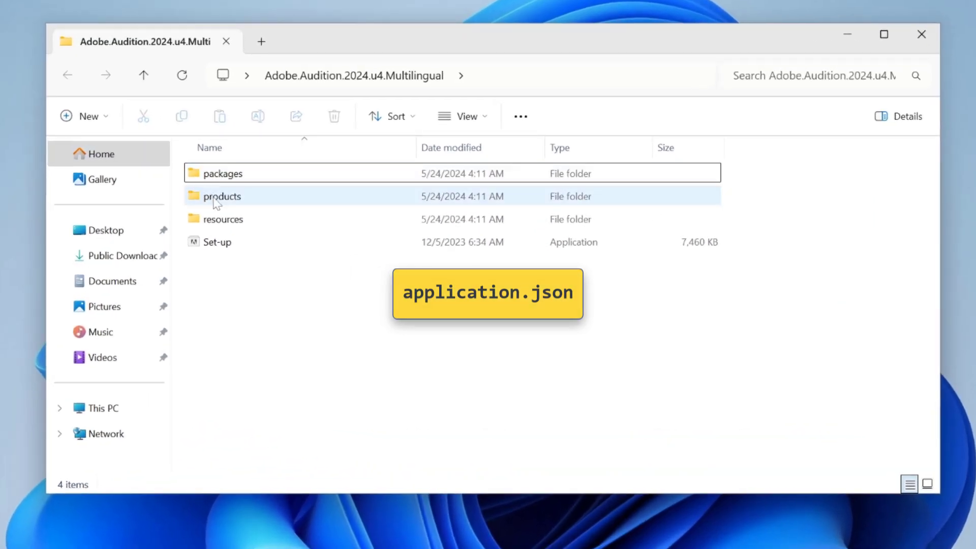
{"action": "double_click", "coordinate": [217, 201]}
{"action": "double_click", "coordinate": [217, 174]}
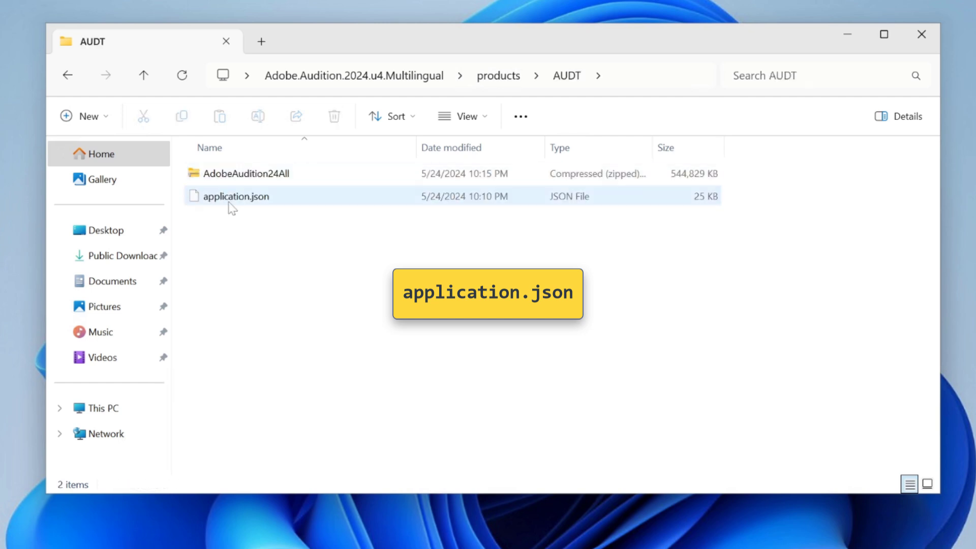
{"action": "left_click", "coordinate": [225, 201]}
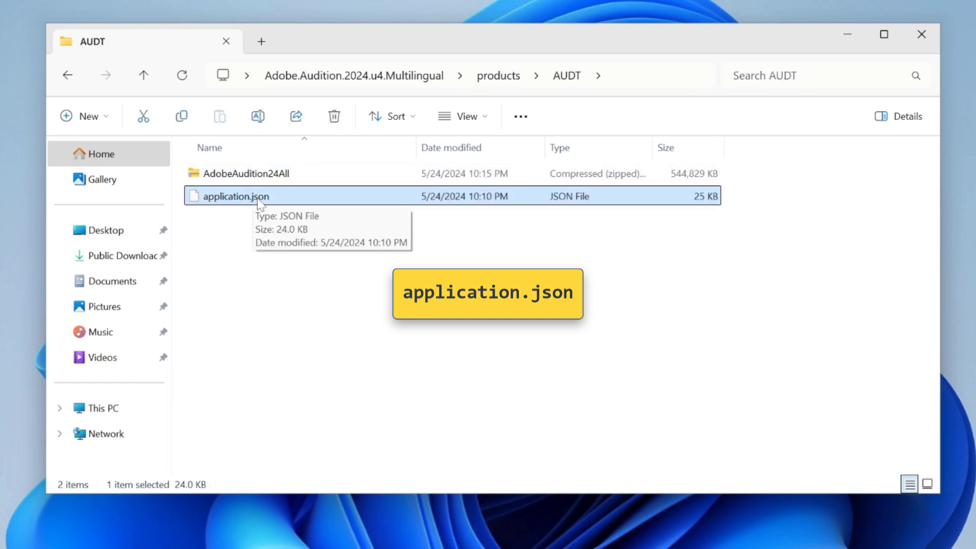
{"action": "right_click", "coordinate": [218, 199]}
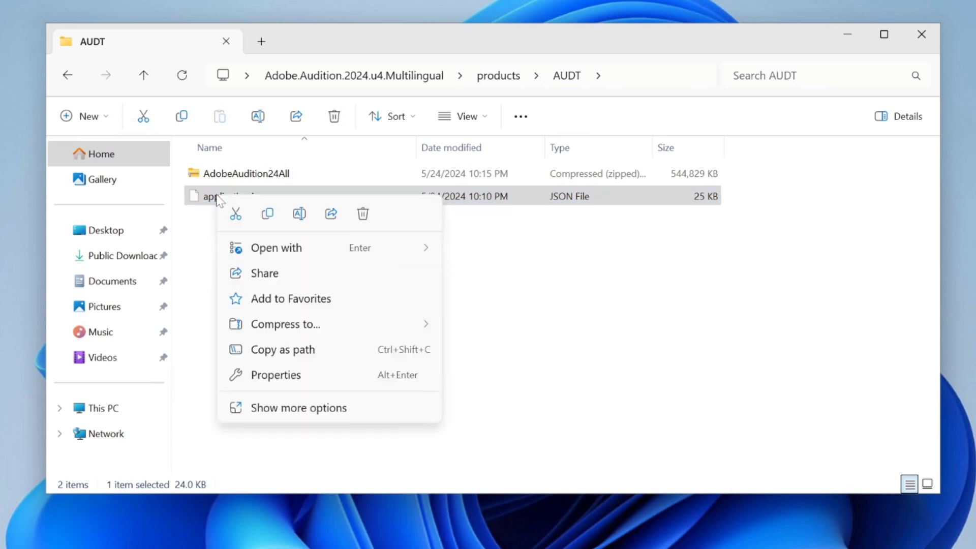
{"action": "mouse_move", "coordinate": [392, 254]}
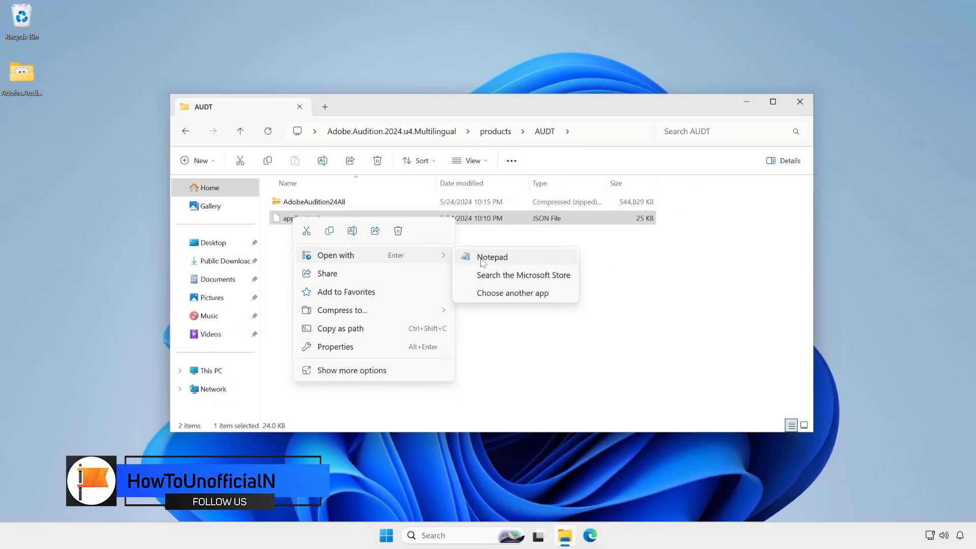
{"action": "left_click", "coordinate": [481, 251]}
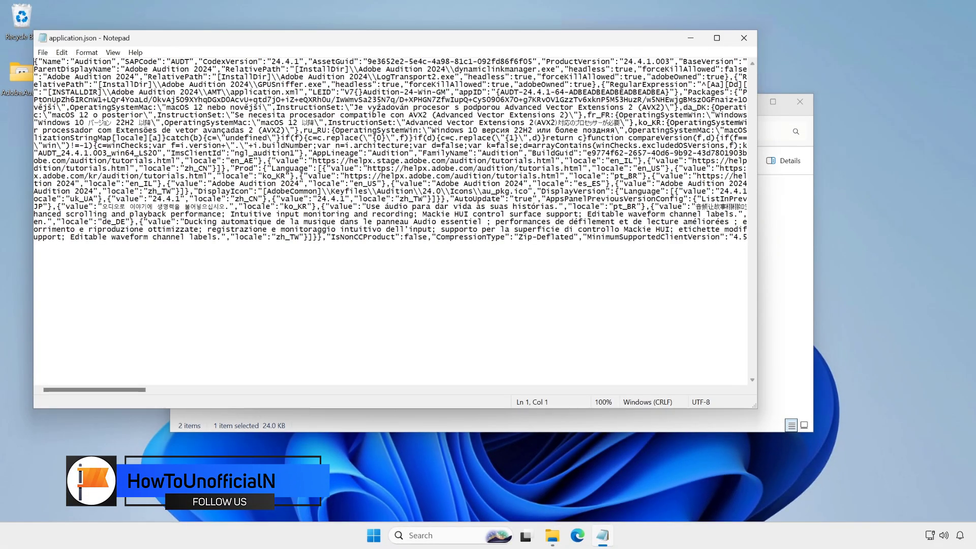
- Maximize Notepad, enable Word Wrap and zoom in on application.json's text
{"action": "left_click", "coordinate": [716, 38]}
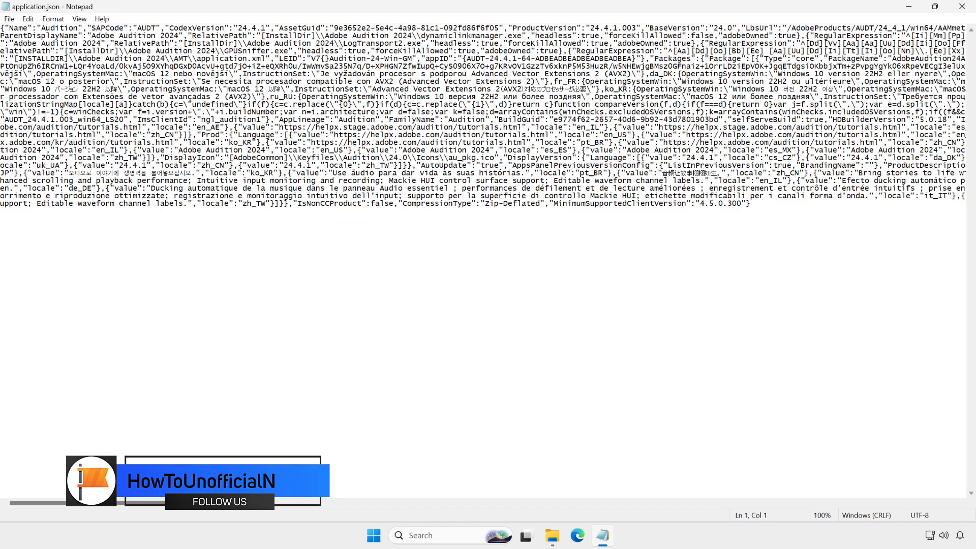
{"action": "left_click", "coordinate": [52, 19]}
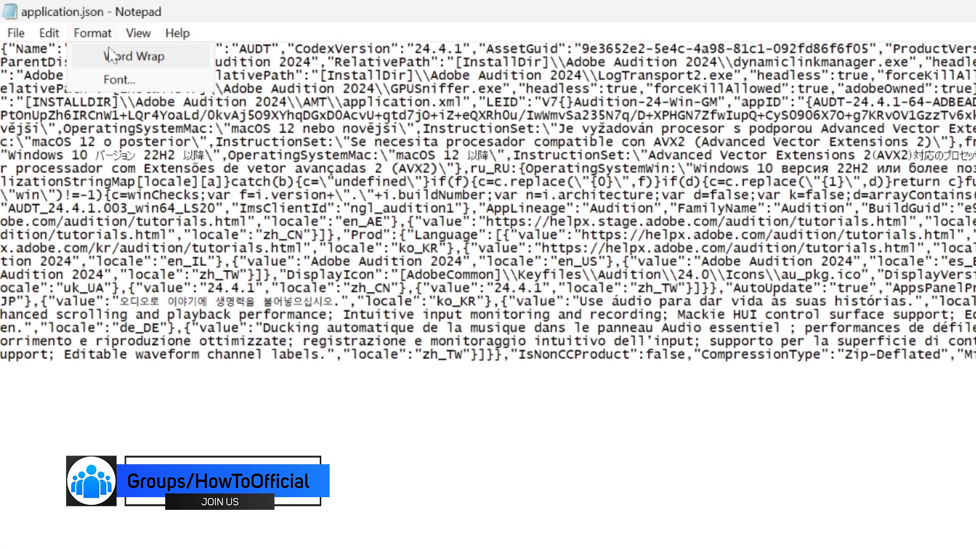
{"action": "left_click", "coordinate": [110, 55]}
{"action": "left_click", "coordinate": [138, 32]}
{"action": "left_click", "coordinate": [138, 32]}
{"action": "left_click", "coordinate": [173, 34]}
{"action": "mouse_move", "coordinate": [138, 33]}
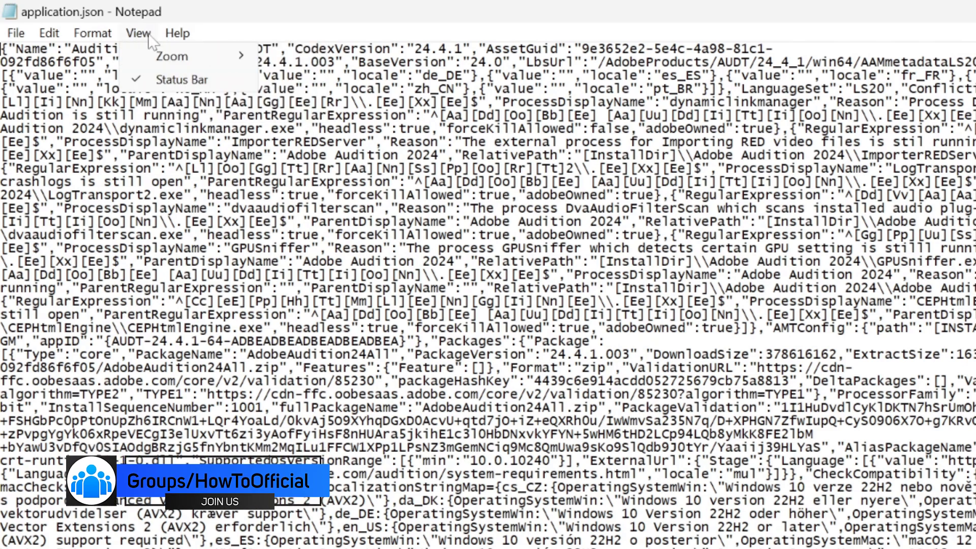
{"action": "mouse_move", "coordinate": [213, 56]}
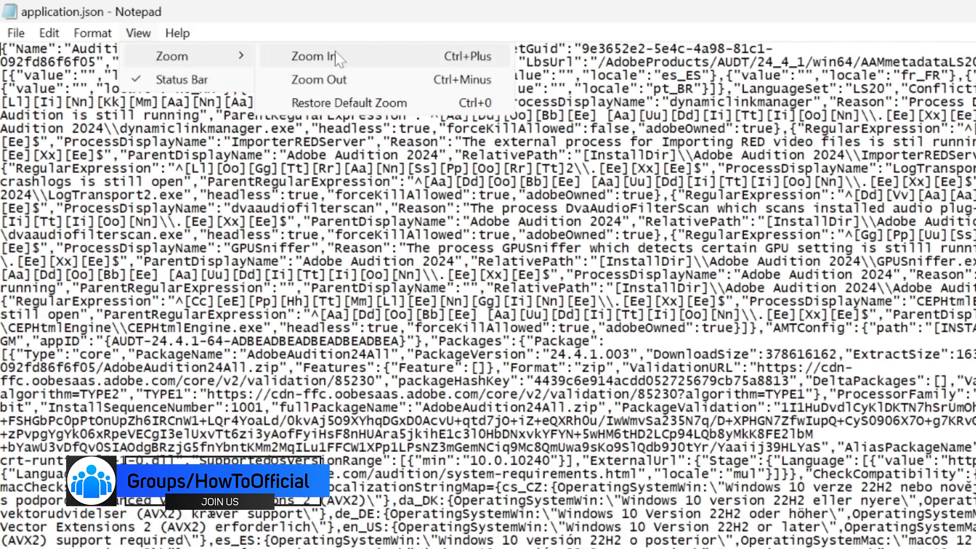
{"action": "left_click", "coordinate": [410, 49]}
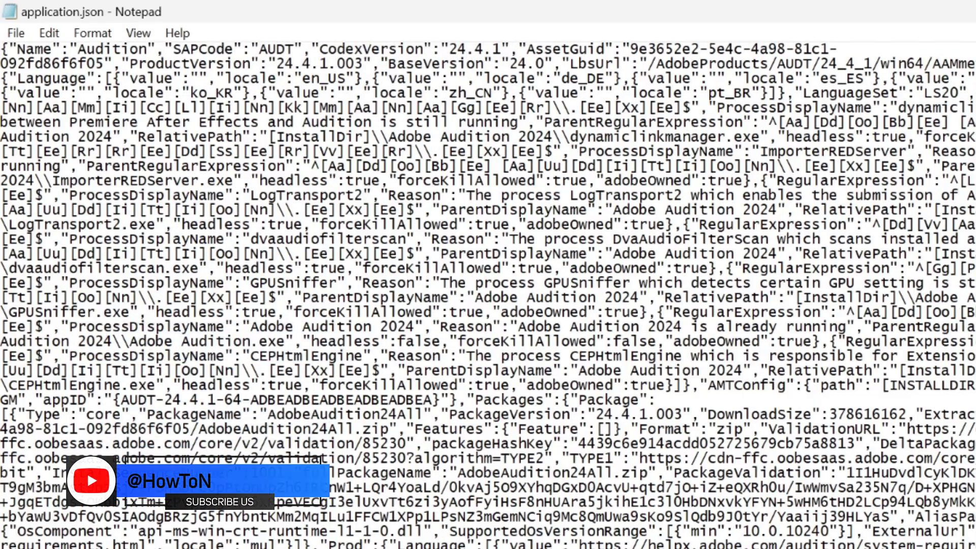
{"action": "key", "text": "ctrl+plus"}
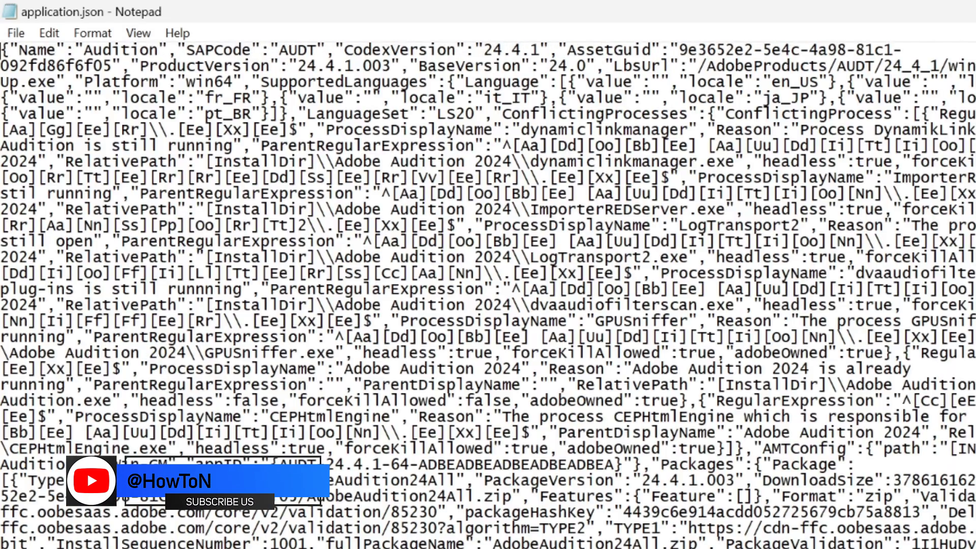
{"action": "key", "text": "ctrl+plus"}
{"action": "key", "text": "ctrl+plus"}
{"action": "key", "text": "ctrl+plus"}
{"action": "key", "text": "ctrl+plus"}
{"action": "key", "text": "ctrl+plus"}
{"action": "key", "text": "ctrl+plus"}
{"action": "key", "text": "ctrl+plus"}
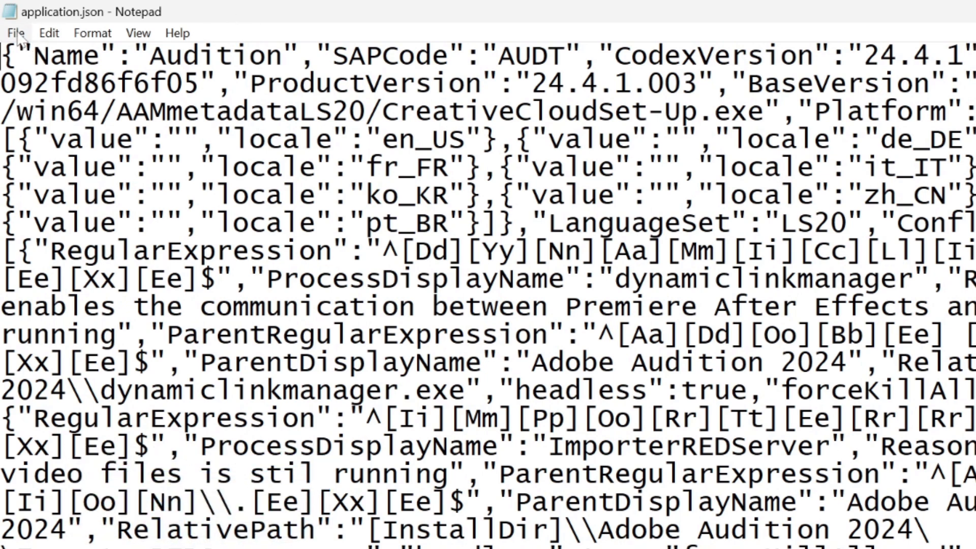
{"action": "left_click", "coordinate": [49, 34]}
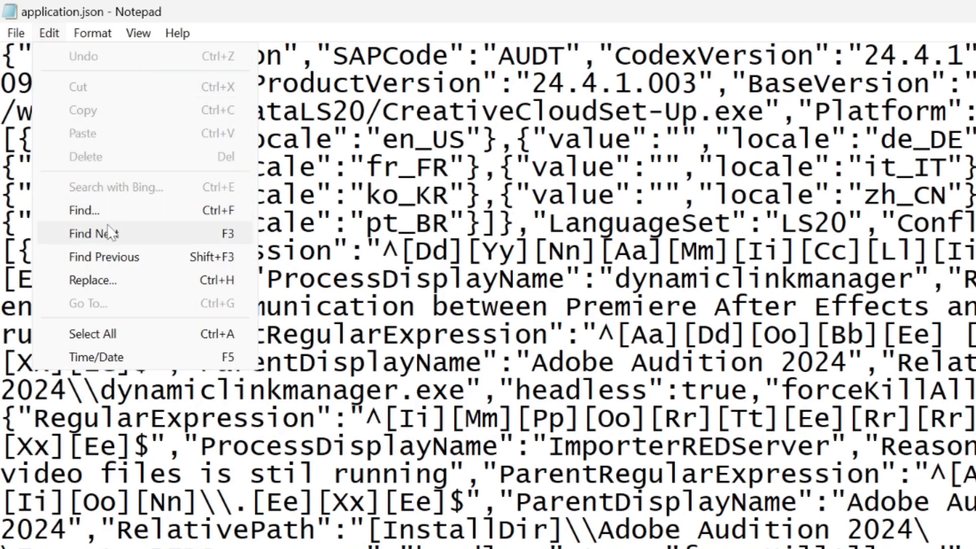
- In the Replace dialog, search application.json for AVX2 and find its first occurrence
{"action": "left_click", "coordinate": [127, 286]}
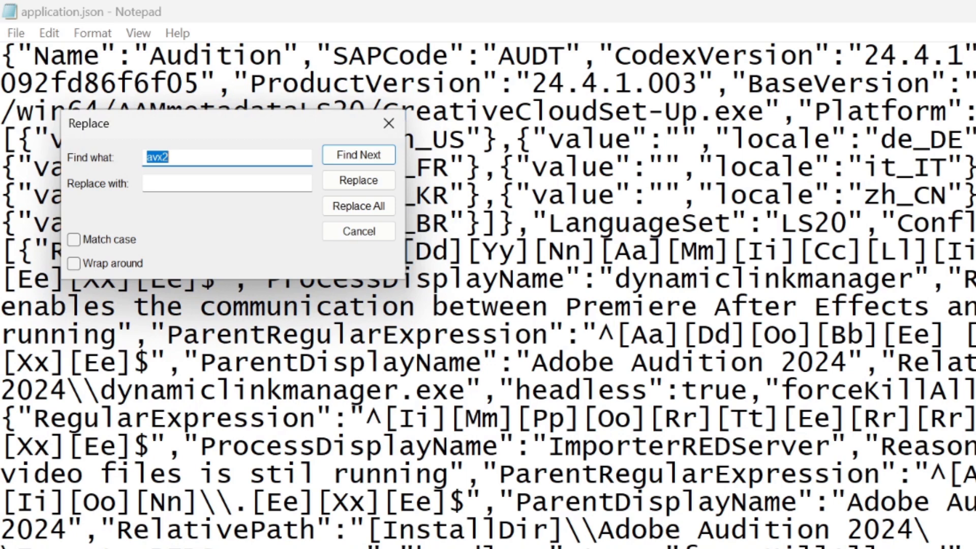
{"action": "key", "text": "End"}
{"action": "key", "text": "shift+Left"}
{"action": "key", "text": "shift+Left"}
{"action": "key", "text": "shift+Left"}
{"action": "key", "text": "BackSpace"}
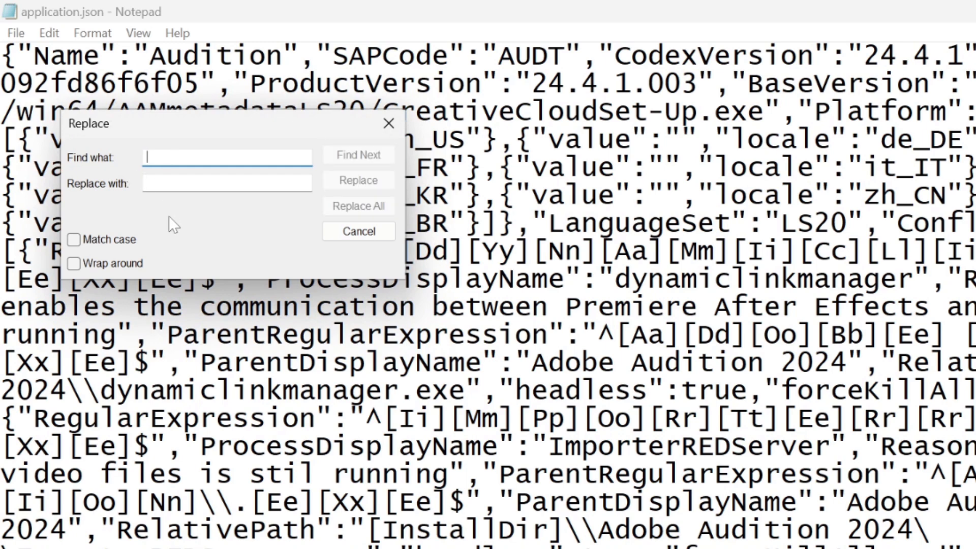
{"action": "type", "text": "AVX2"}
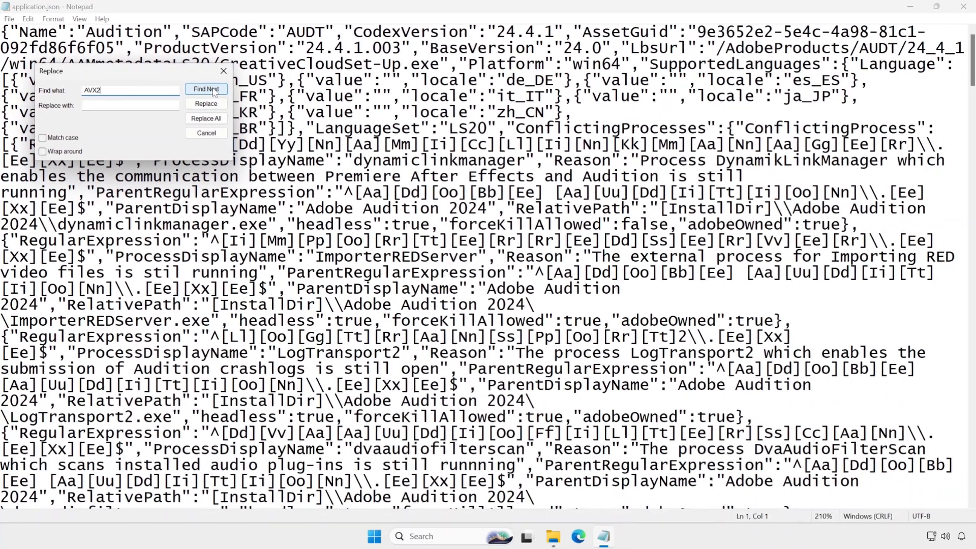
{"action": "left_click", "coordinate": [372, 160]}
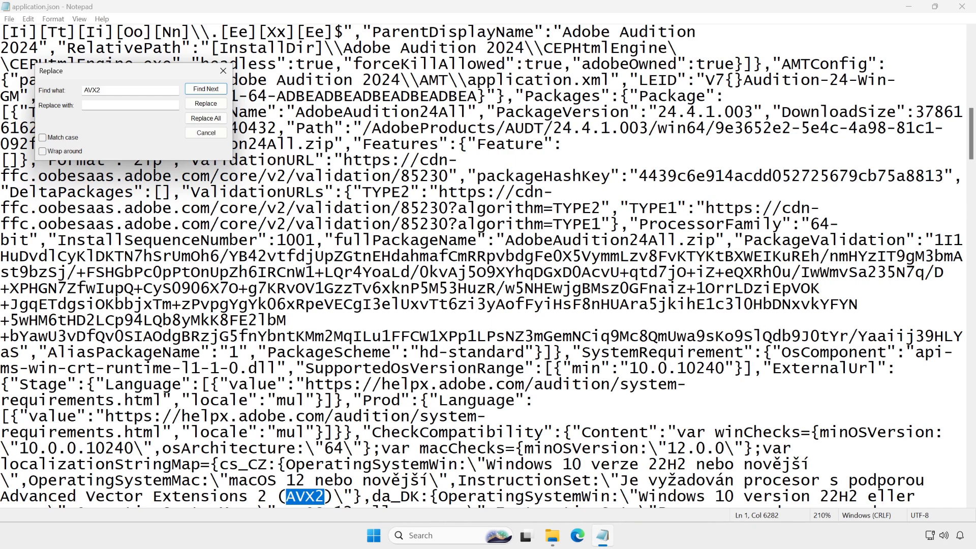
- Step through the remaining AVX2 matches, including the French and Italian ones, before setting the replacement
{"action": "left_click", "coordinate": [205, 89]}
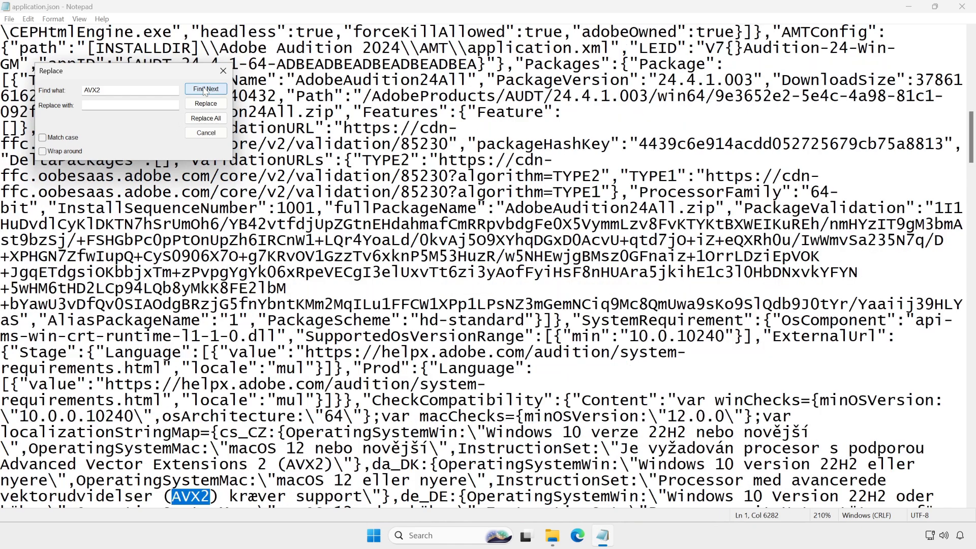
{"action": "left_click", "coordinate": [205, 90]}
{"action": "left_click", "coordinate": [204, 89]}
{"action": "left_click", "coordinate": [205, 89]}
{"action": "left_click", "coordinate": [205, 90]}
{"action": "left_click", "coordinate": [205, 89]}
{"action": "left_click", "coordinate": [205, 90]}
{"action": "left_click", "coordinate": [205, 89]}
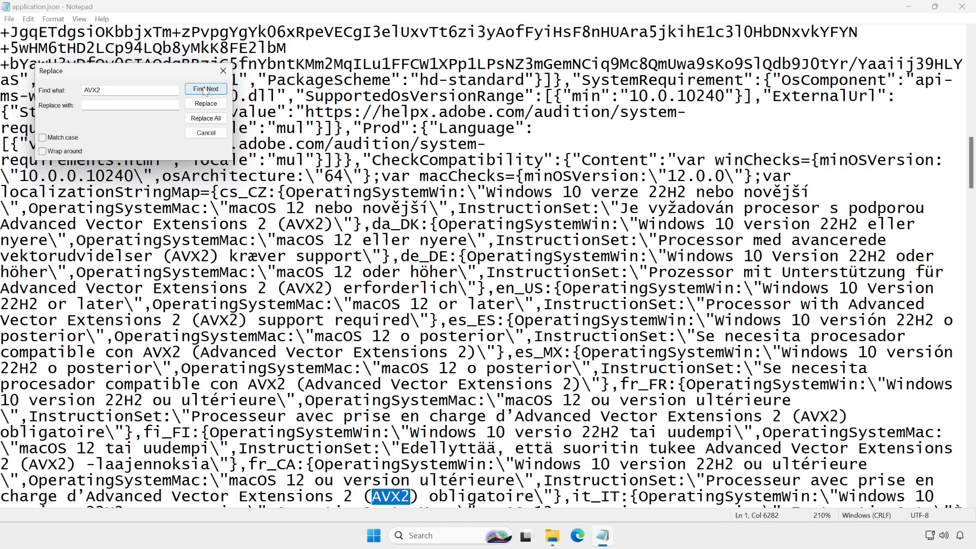
{"action": "left_click", "coordinate": [205, 89]}
{"action": "left_click", "coordinate": [127, 89]}
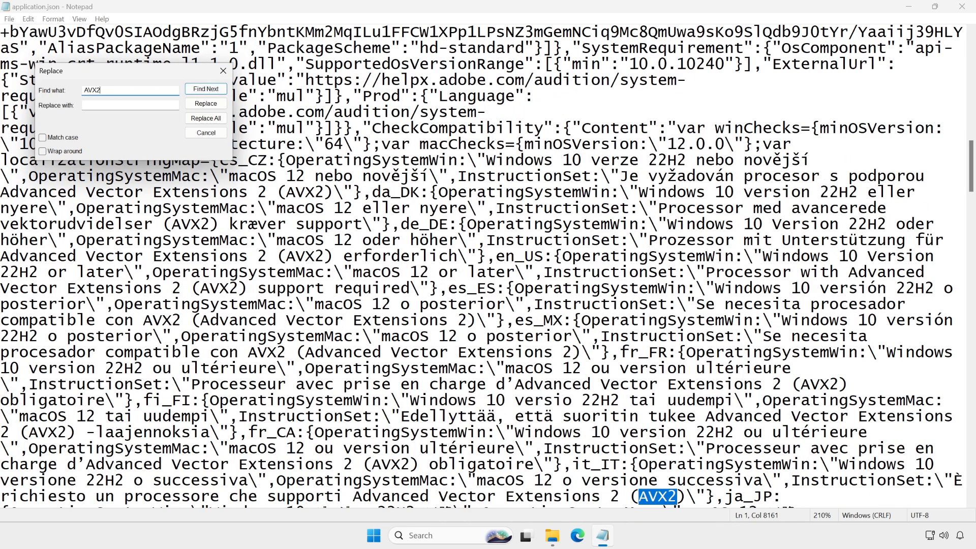
{"action": "left_click", "coordinate": [130, 105]}
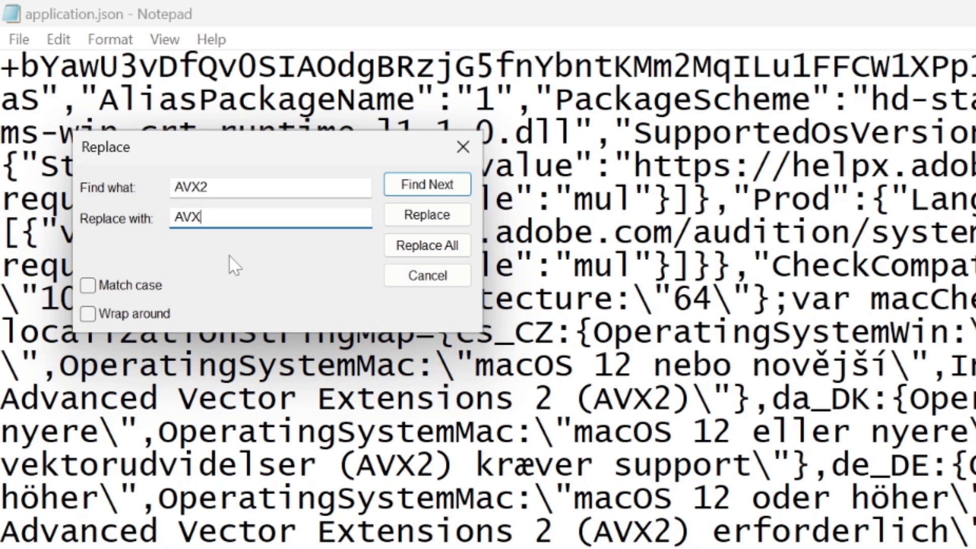
- Replace All AVX2 with AVX and confirm Notepad cannot find any remaining AVX2
{"action": "left_click", "coordinate": [429, 250]}
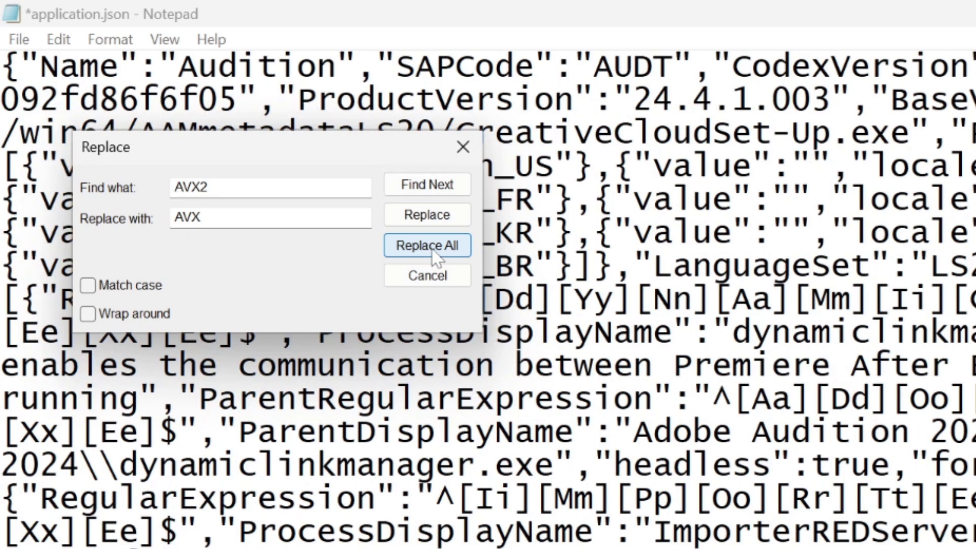
{"action": "left_click", "coordinate": [432, 251]}
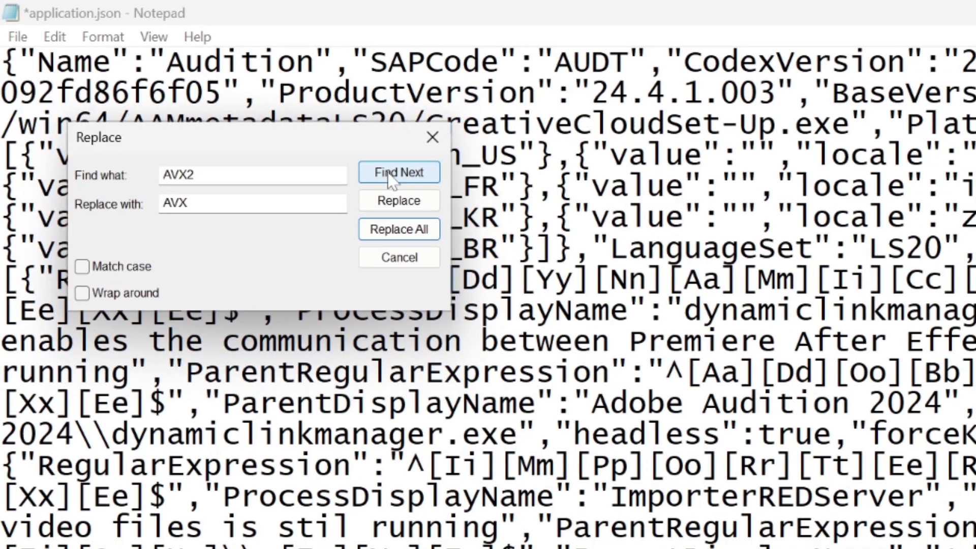
{"action": "left_click", "coordinate": [399, 173]}
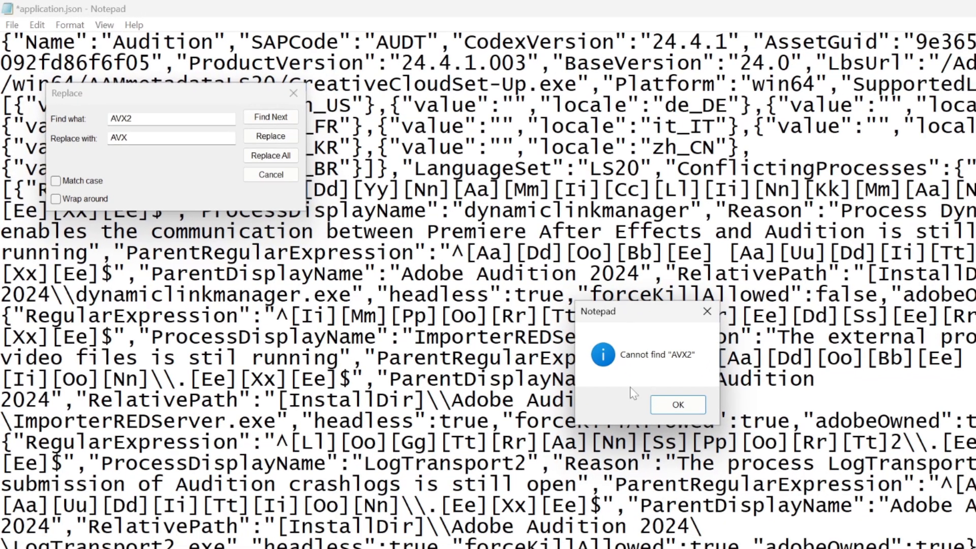
{"action": "left_click", "coordinate": [690, 402]}
- Search for AVX and step through its occurrences to verify the edits, then close Replace
{"action": "left_click", "coordinate": [128, 137]}
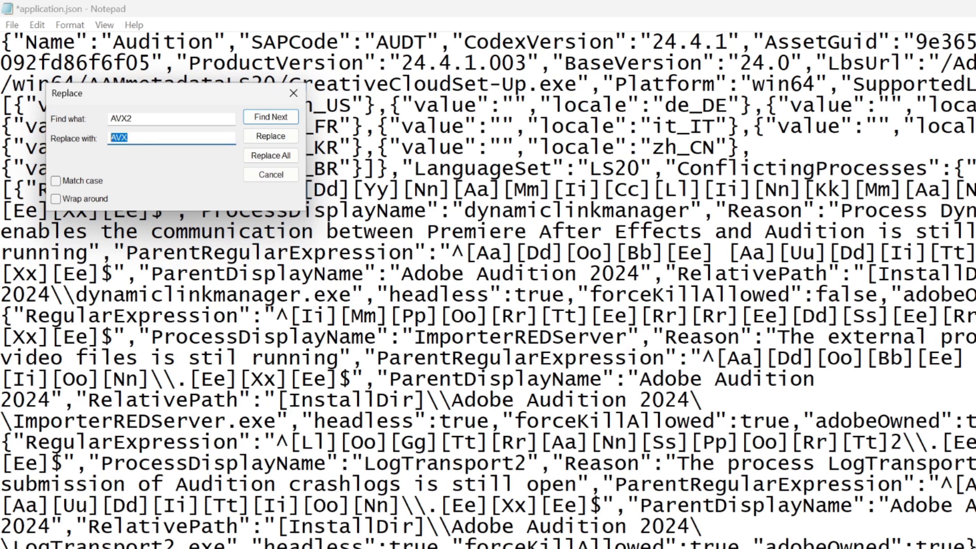
{"action": "key", "text": "BackSpace"}
{"action": "left_click", "coordinate": [153, 119]}
{"action": "key", "text": "BackSpace"}
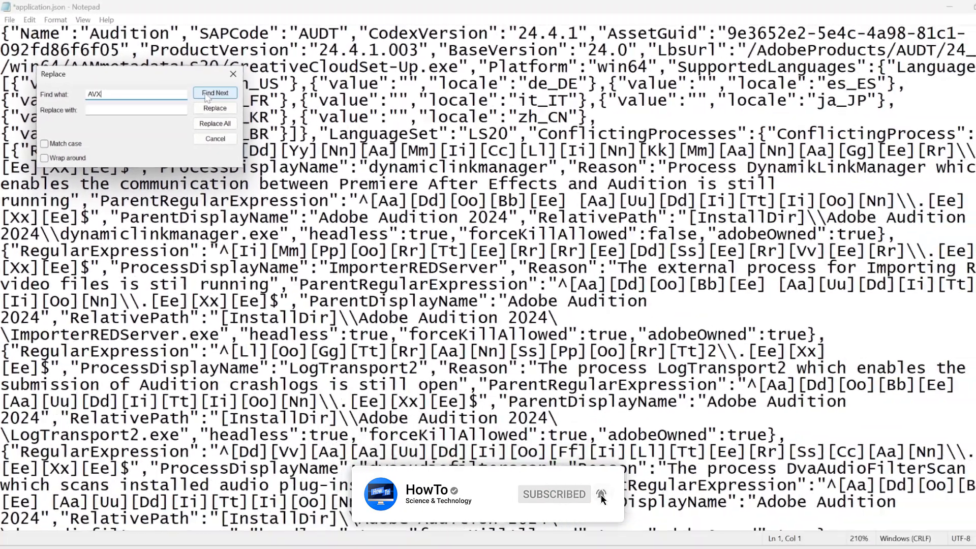
{"action": "left_click", "coordinate": [207, 97]}
{"action": "left_click", "coordinate": [198, 93]}
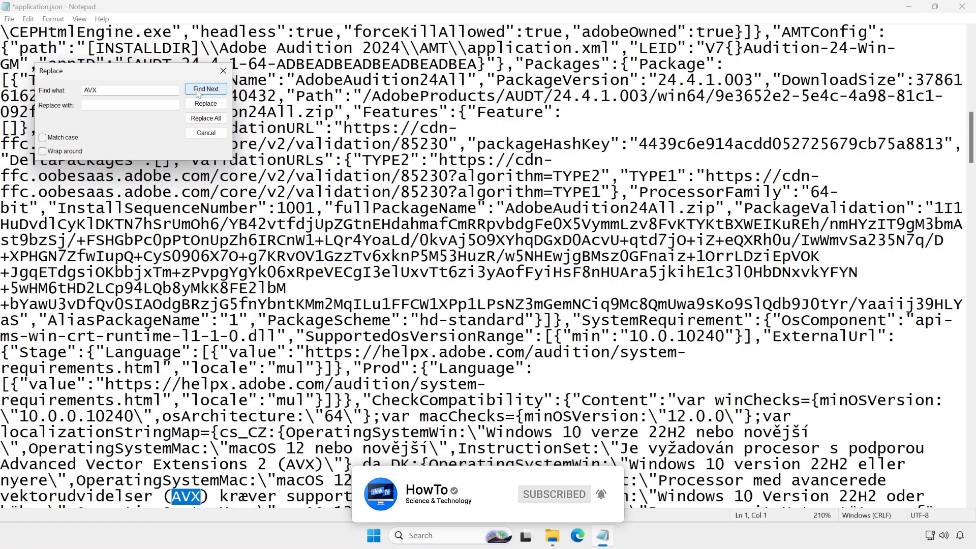
{"action": "left_click", "coordinate": [198, 94]}
{"action": "left_click", "coordinate": [198, 94]}
{"action": "left_click", "coordinate": [198, 94]}
{"action": "left_click", "coordinate": [198, 94]}
{"action": "left_click", "coordinate": [198, 94]}
{"action": "left_click", "coordinate": [199, 94]}
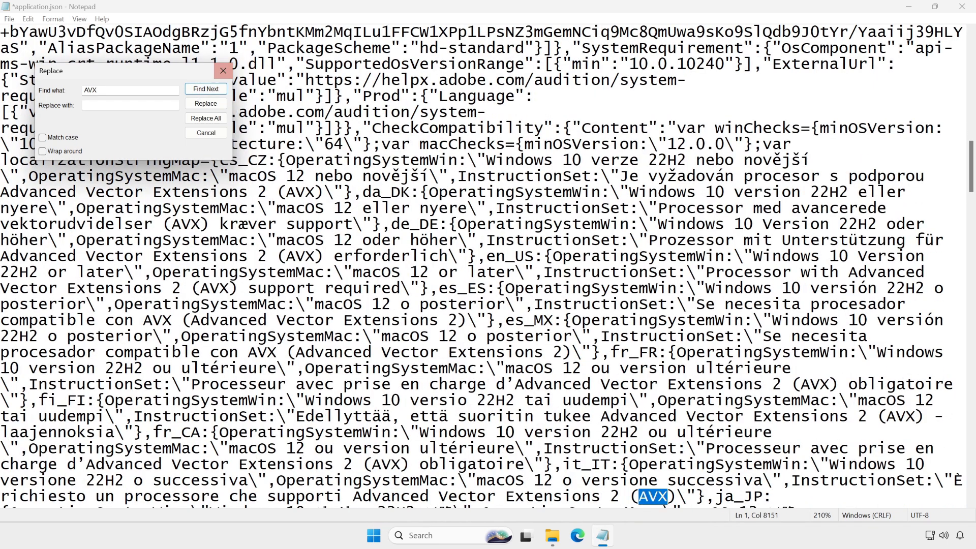
{"action": "left_click", "coordinate": [224, 73]}
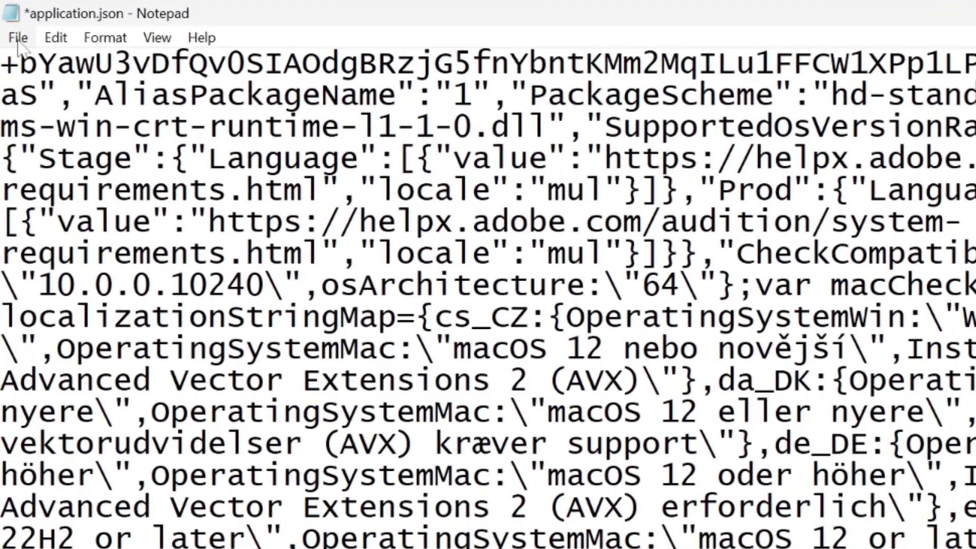
- Save application.json, then close Notepad and the AUDT Explorer window
{"action": "left_click", "coordinate": [9, 19]}
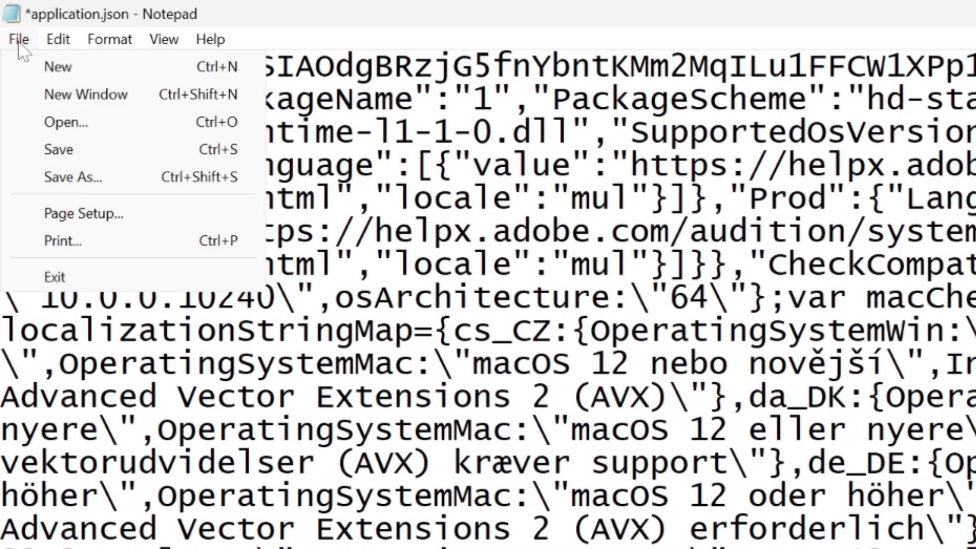
{"action": "left_click", "coordinate": [81, 150]}
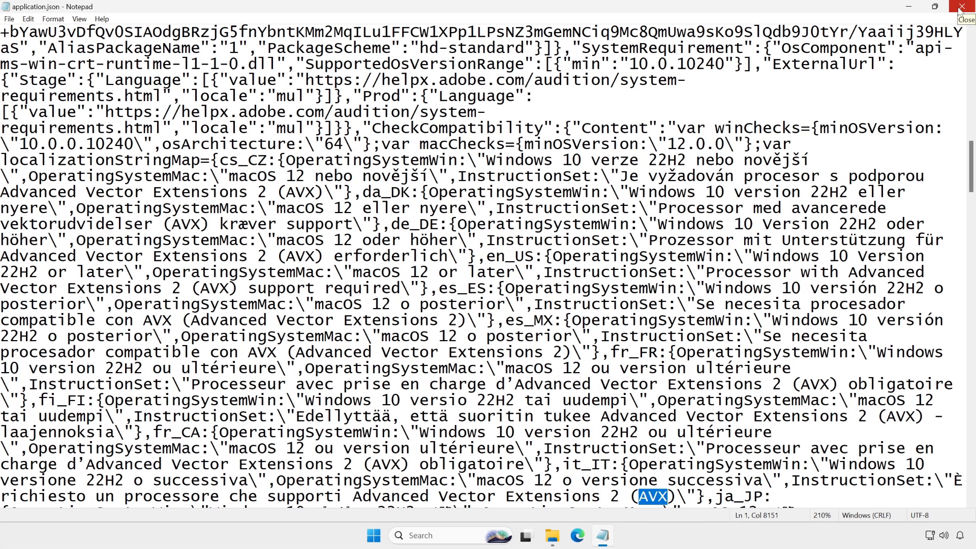
{"action": "left_click", "coordinate": [959, 7]}
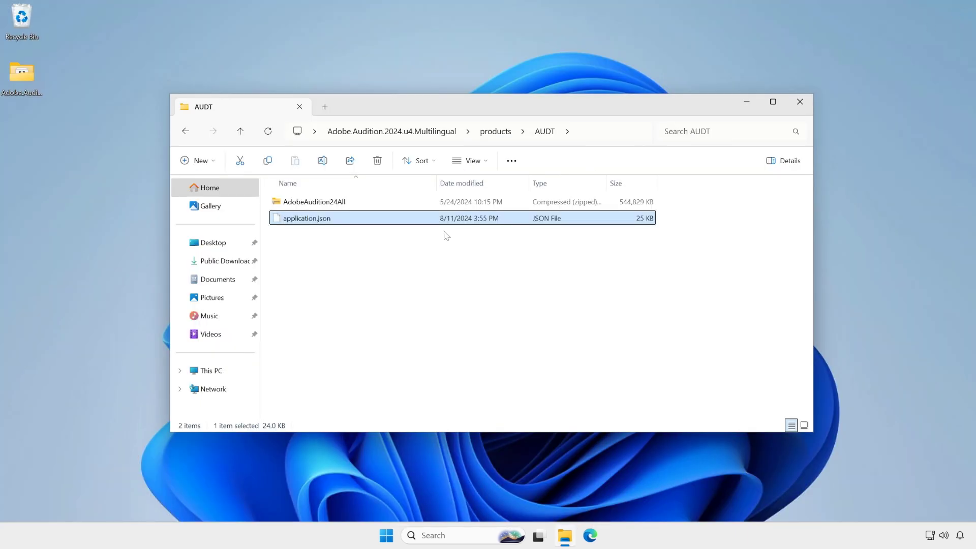
{"action": "left_click", "coordinate": [332, 294]}
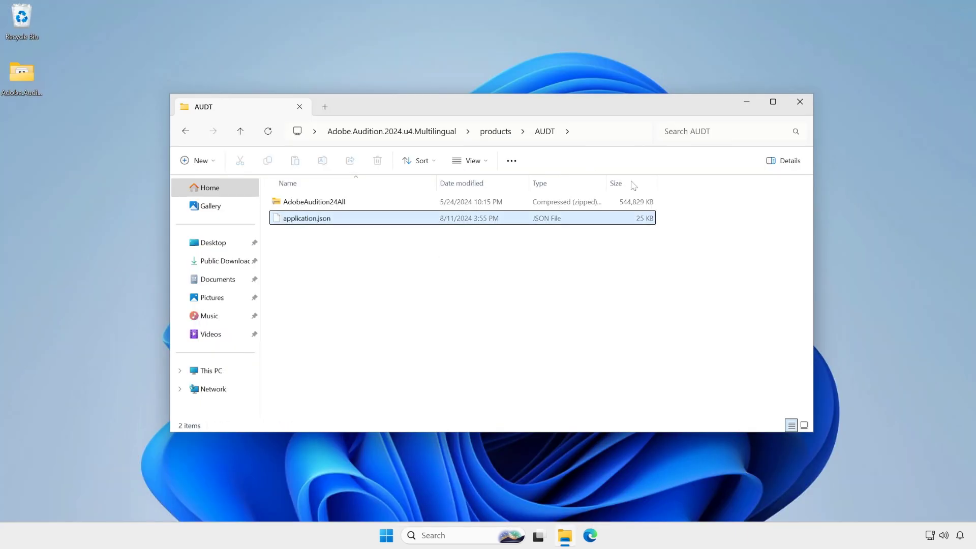
{"action": "left_click", "coordinate": [799, 101]}
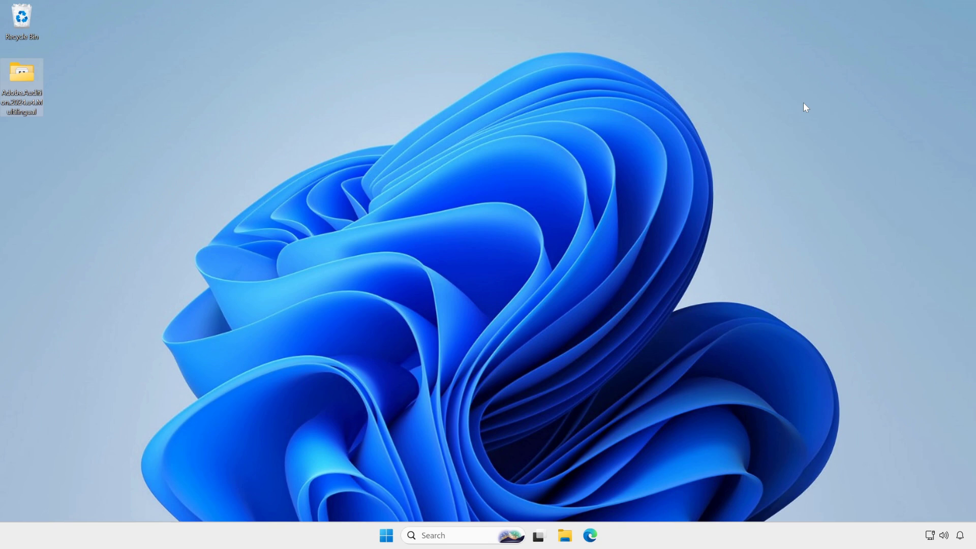
- Relaunch Set-up from the Adobe.Audition.2024.u4.Multilingual folder to retry with the patched file
{"action": "double_click", "coordinate": [19, 81]}
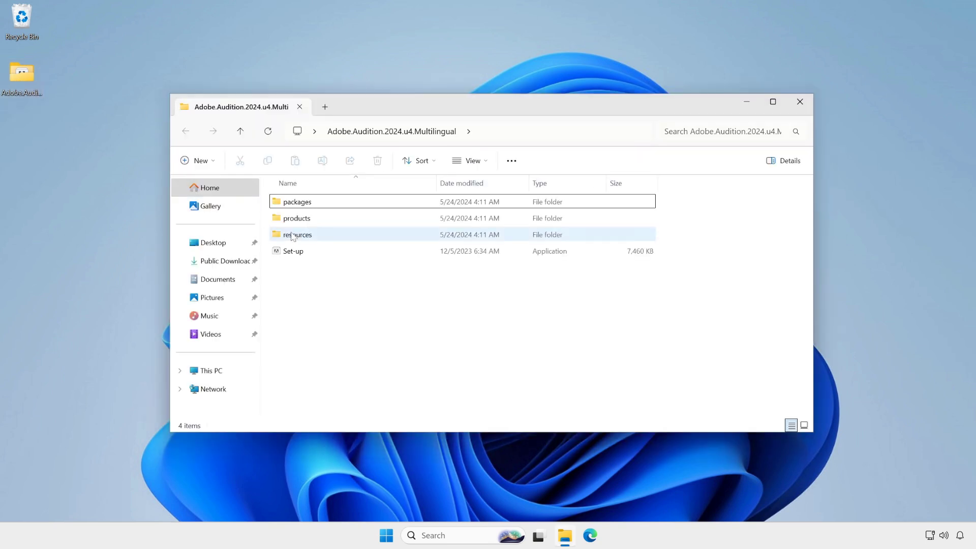
{"action": "double_click", "coordinate": [295, 252]}
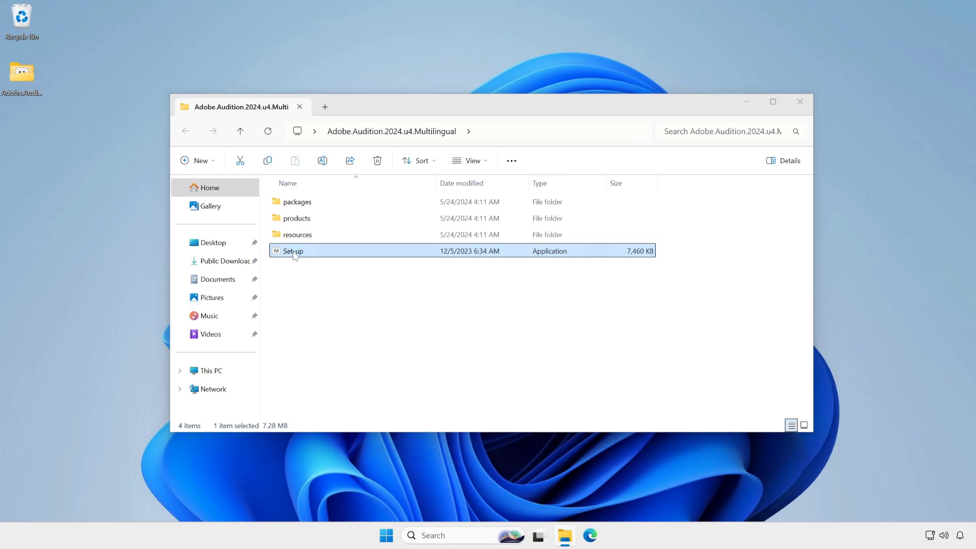
{"action": "left_click", "coordinate": [738, 106]}
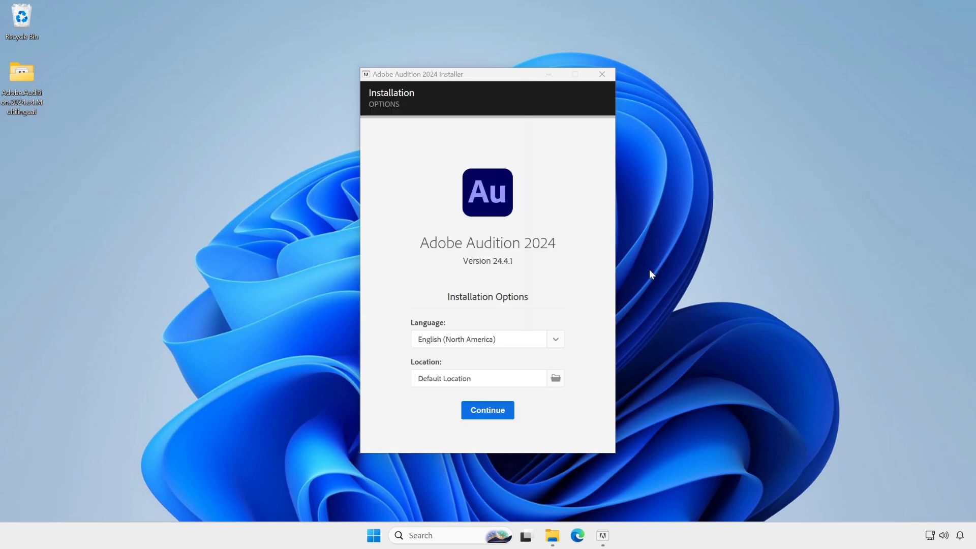
- Begin installing Adobe Audition 2024 with the default language and install location
{"action": "left_click", "coordinate": [496, 413]}
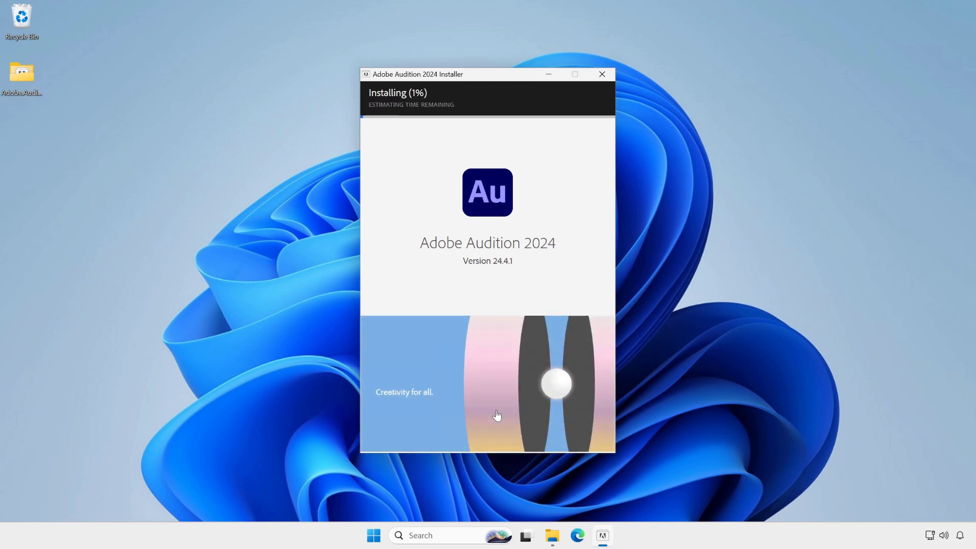